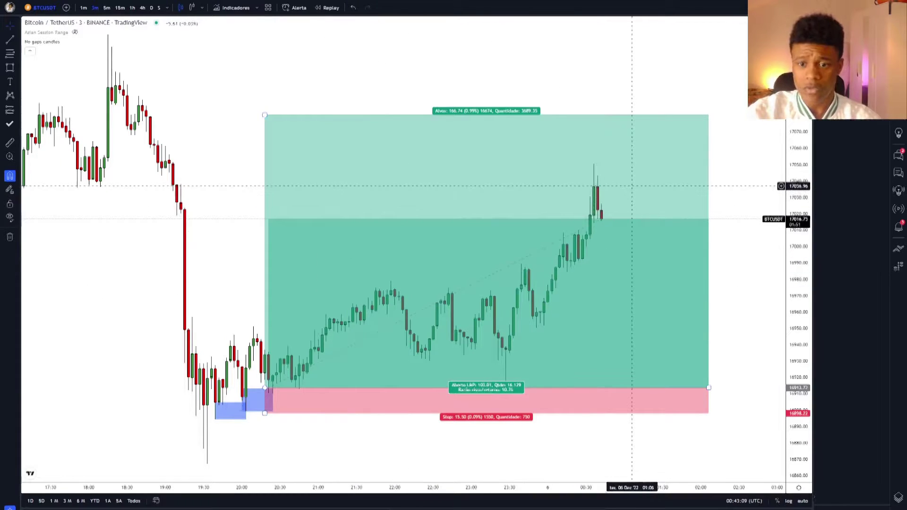
- Examine the long position, its blue entry zones and the preceding drop on the 15-minute and 1-minute charts
scroll(364, 303, down, 3)
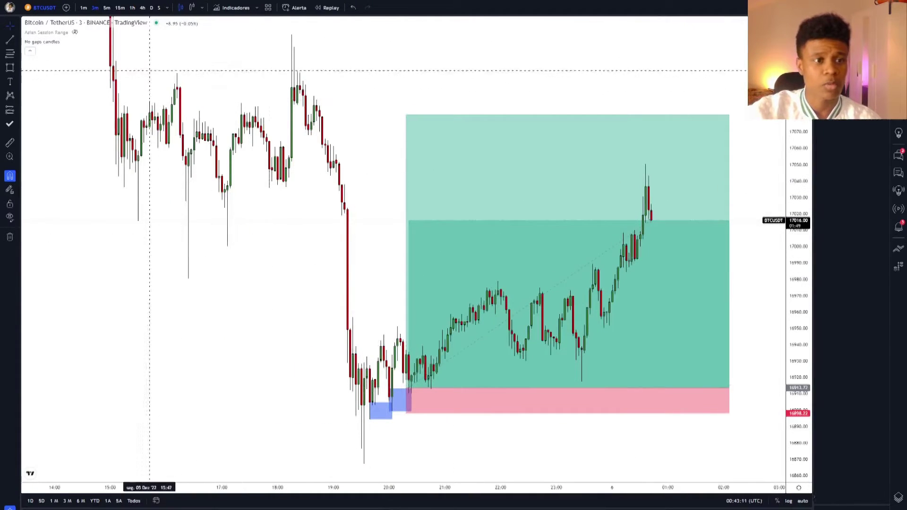
click(470, 170)
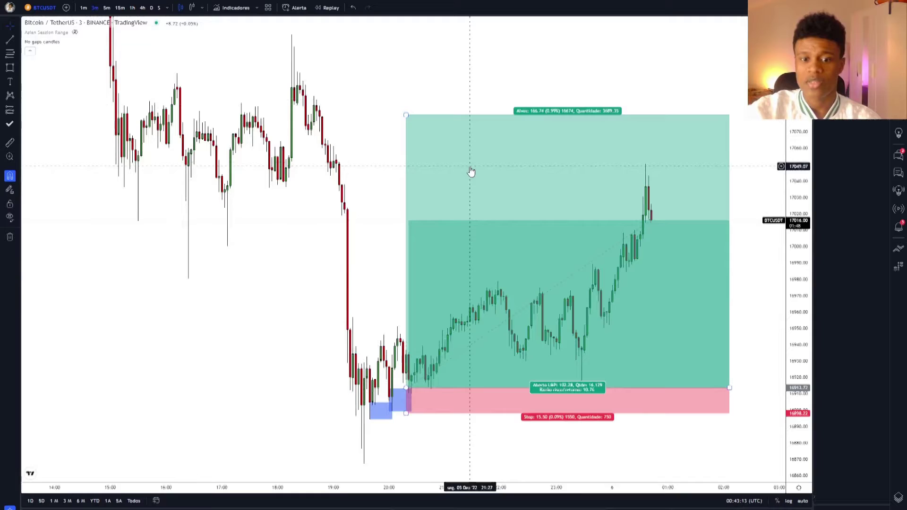
click(443, 94)
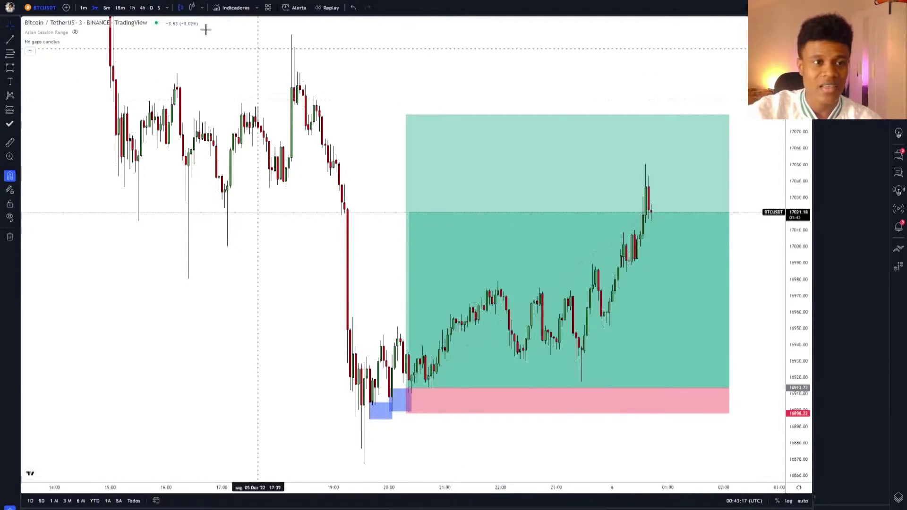
click(120, 7)
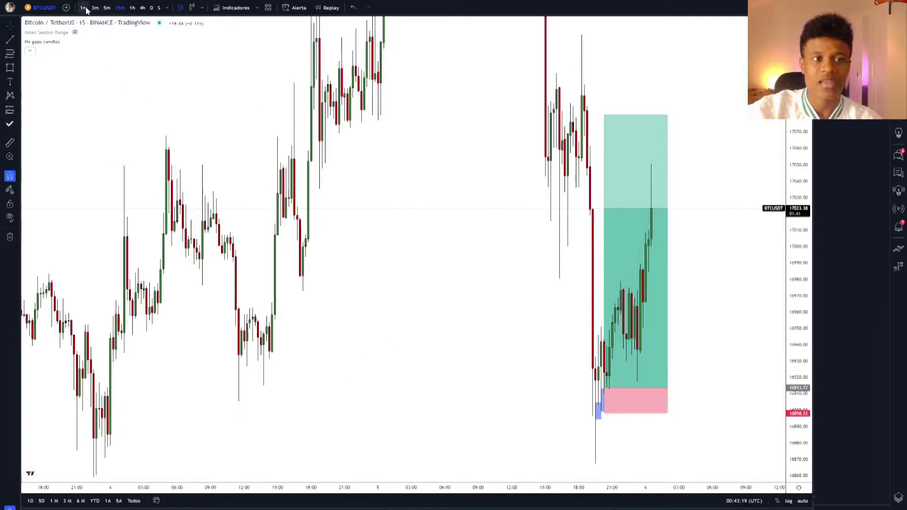
click(84, 7)
scroll(345, 94, down, 5)
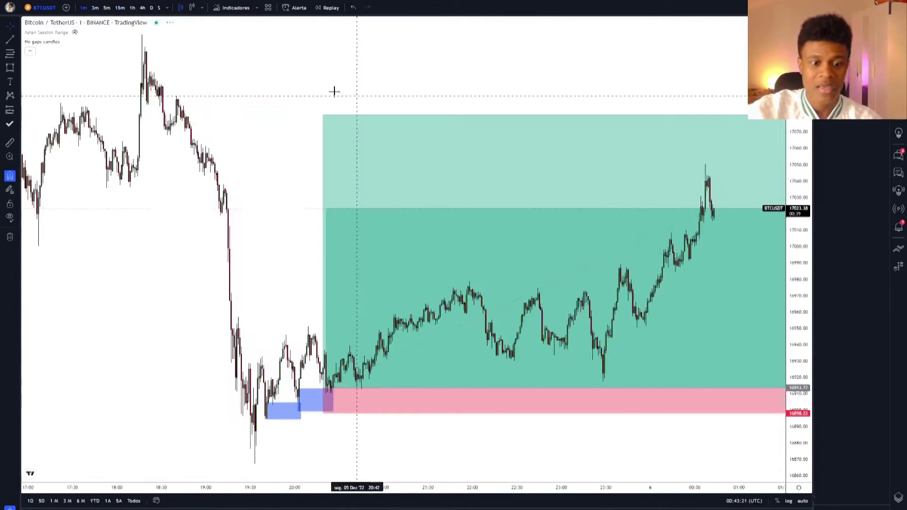
scroll(277, 98, up, 3)
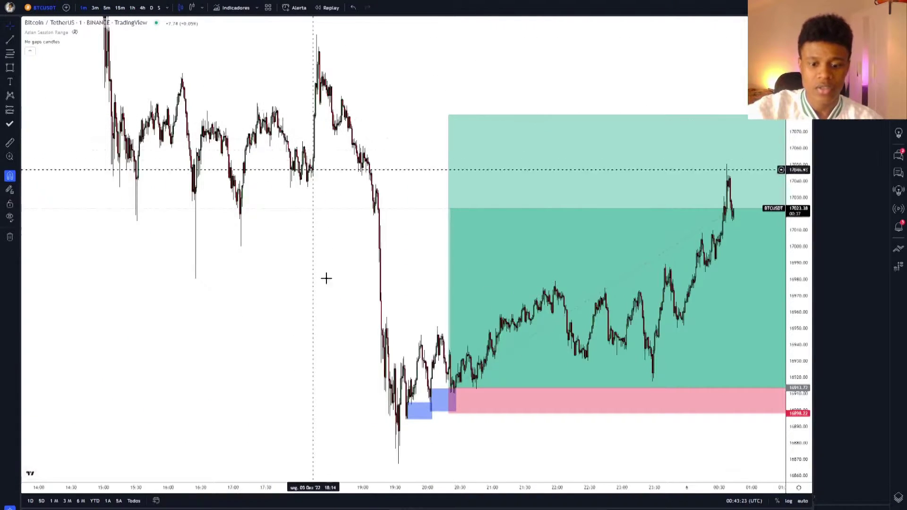
scroll(483, 279, up, 5)
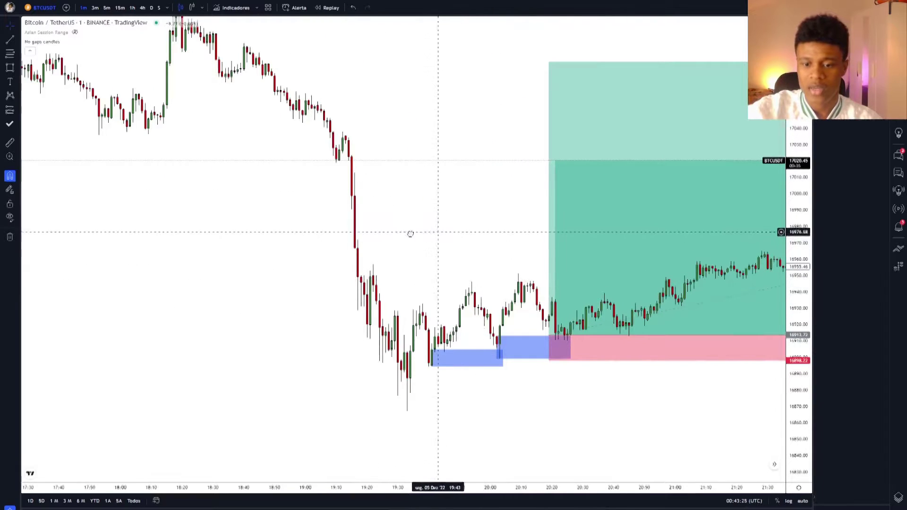
drag(409, 233, 141, 218)
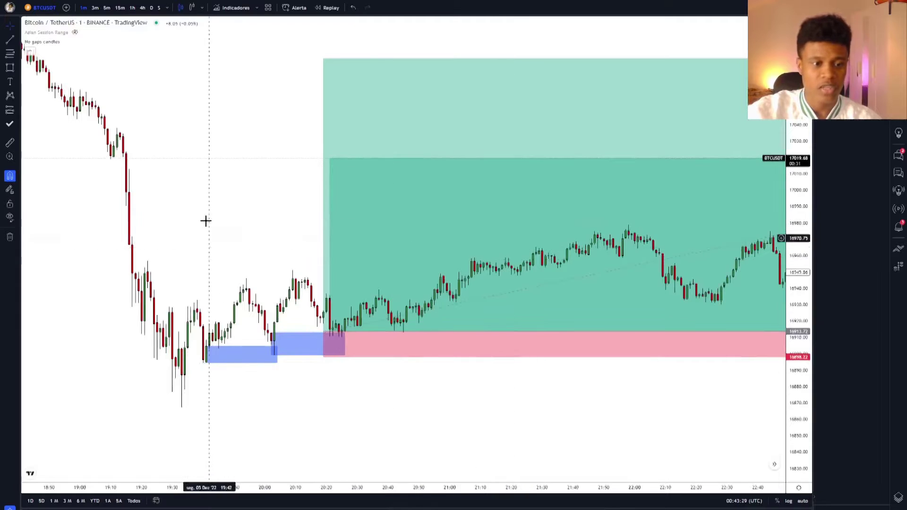
scroll(307, 158, down, 3)
drag(389, 111, 374, 167)
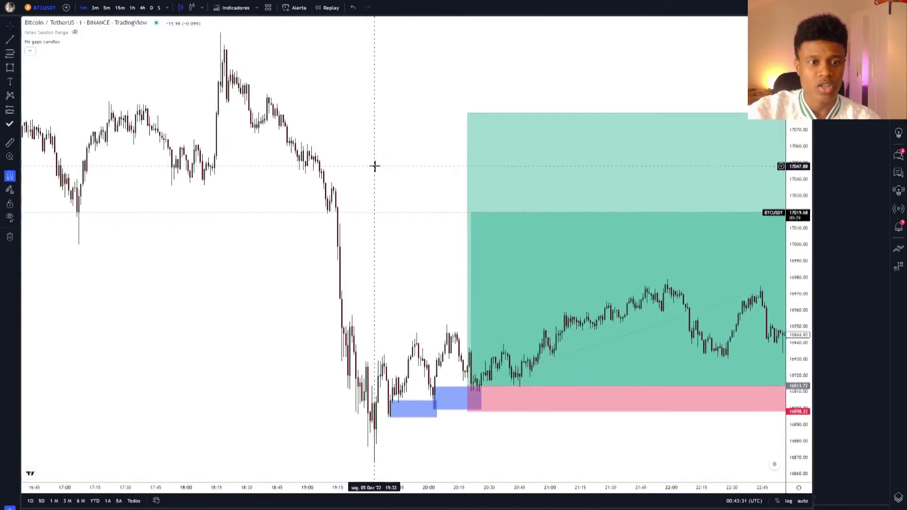
- Switch the chart to 15-minute candles and draw a level trend line from the 03:45 low at 17185.78 to the 14:30 candle
click(119, 8)
scroll(380, 199, right, 10)
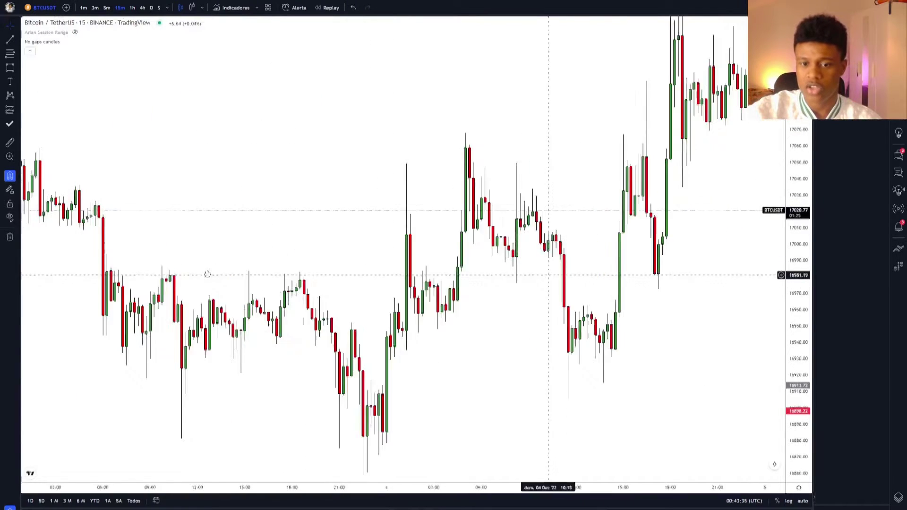
scroll(469, 240, right, 2)
scroll(551, 259, up, 4)
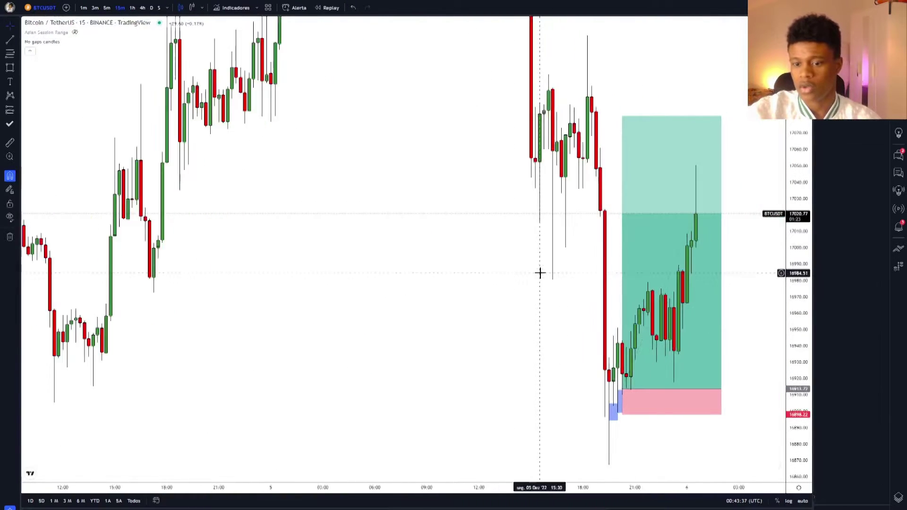
drag(734, 228, 682, 239)
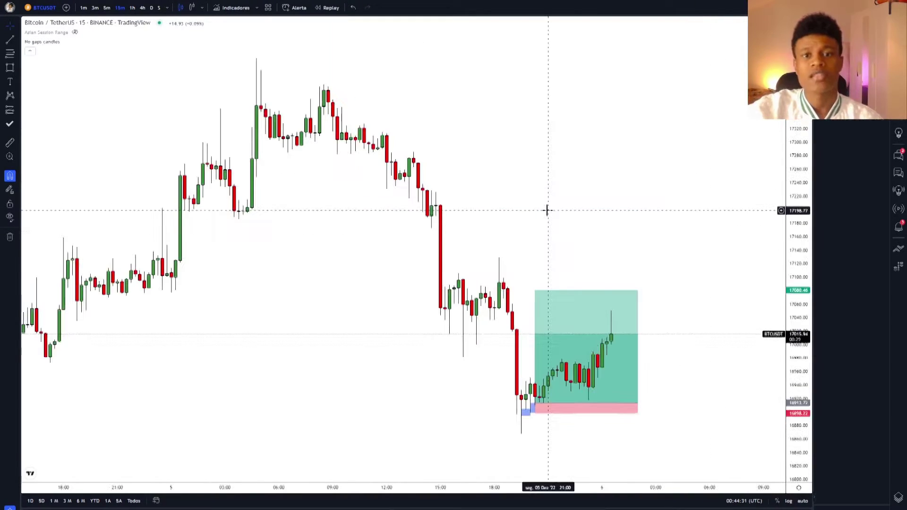
drag(547, 208, 581, 207)
scroll(581, 208, up, 2)
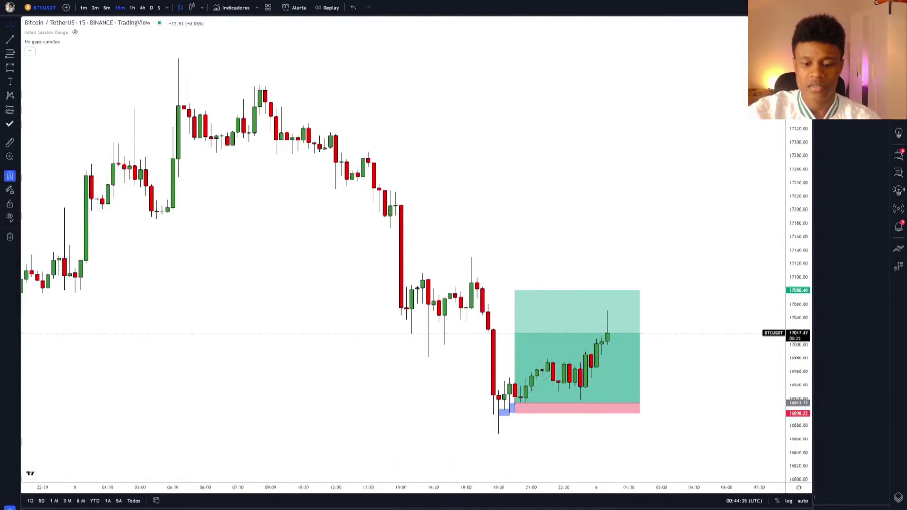
key(alt+t)
click(156, 219)
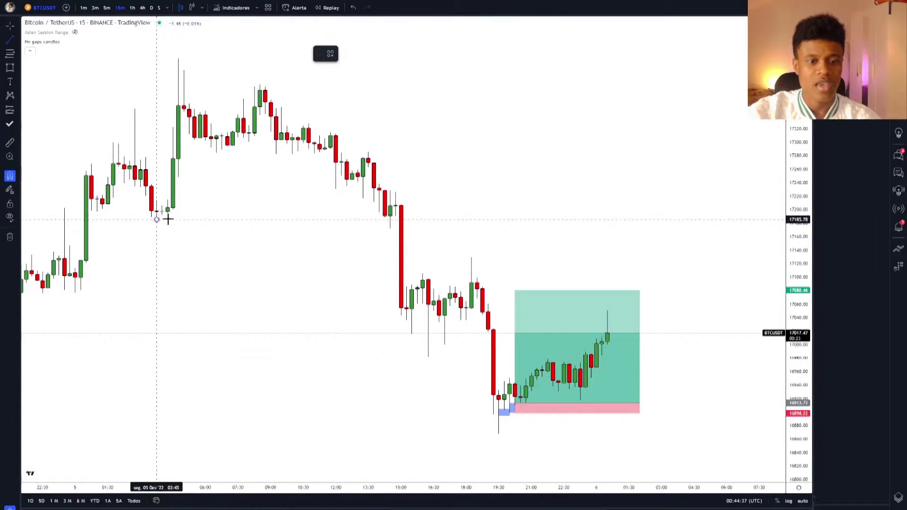
click(390, 219)
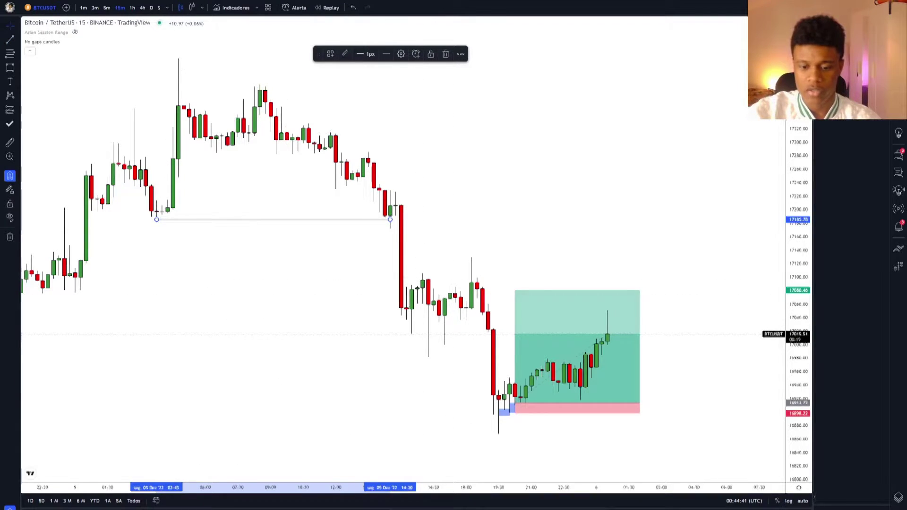
- Draw a level trend line from the 16:15 wick low at about 16980 to the 19:00 candle
key(alt+t)
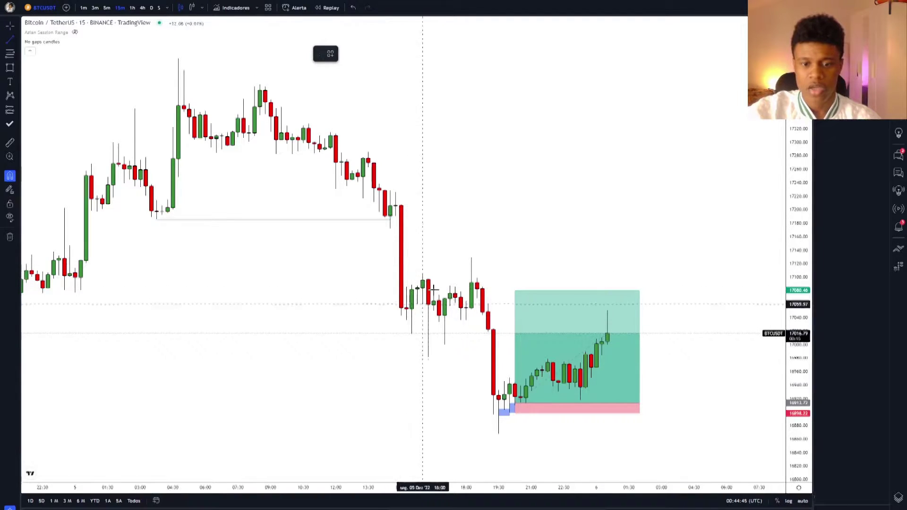
click(428, 357)
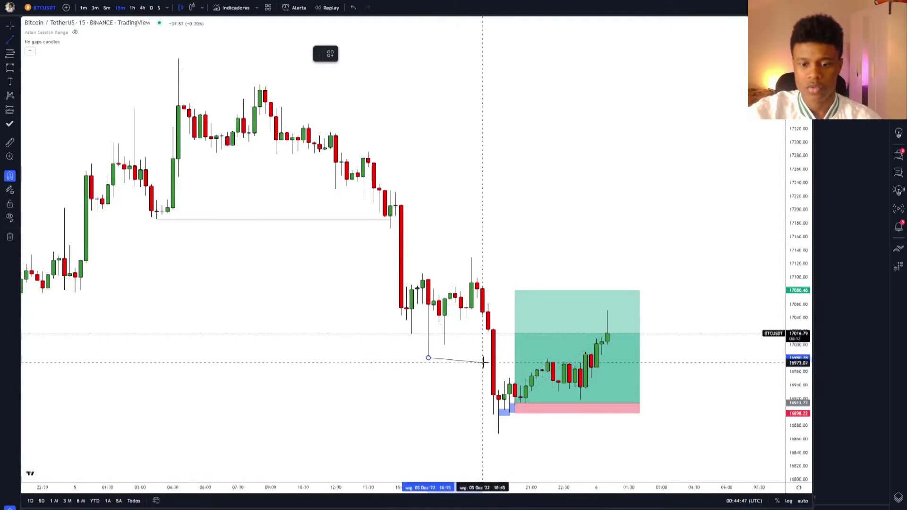
click(488, 357)
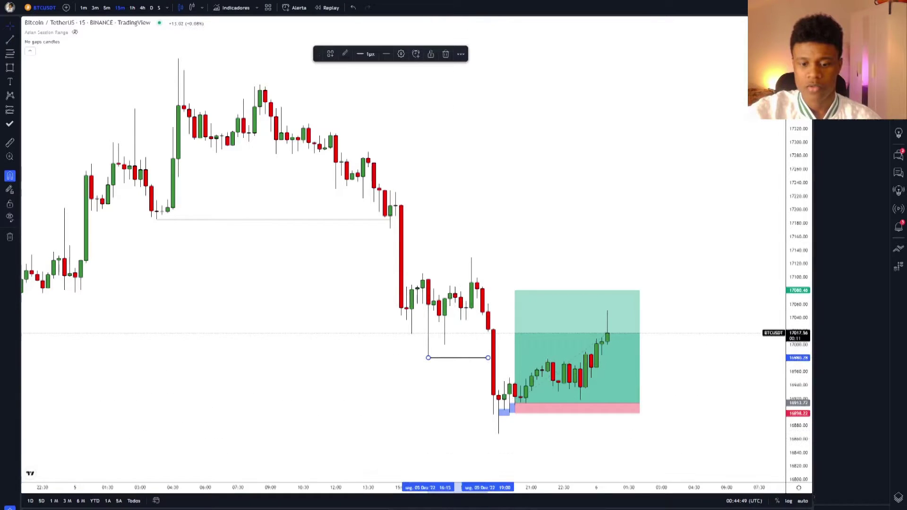
- Draw a level trend line from the 18:15 swing high's wick to the 20:30 candle
key(alt+t)
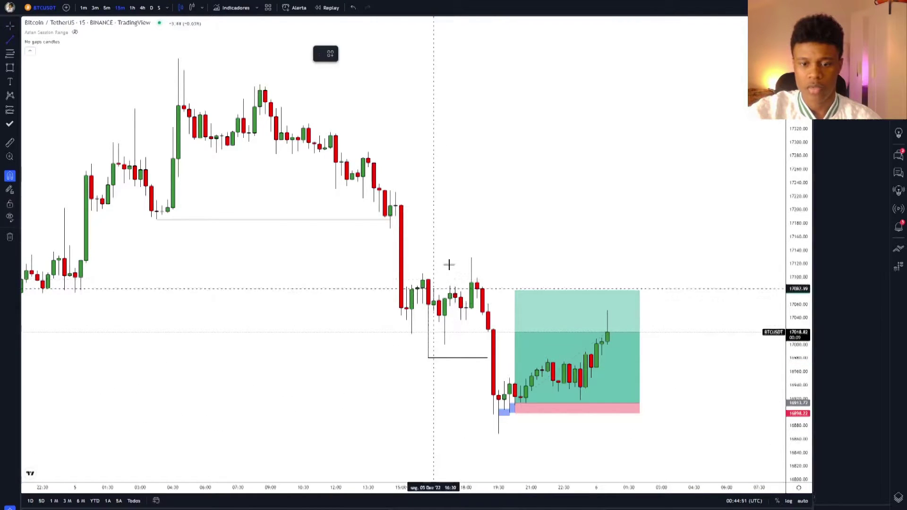
click(471, 257)
click(520, 257)
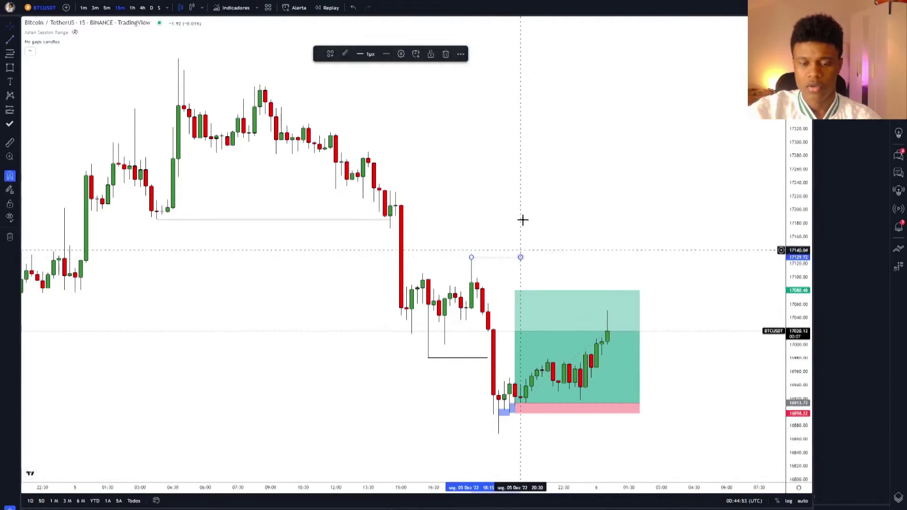
key(alt+t)
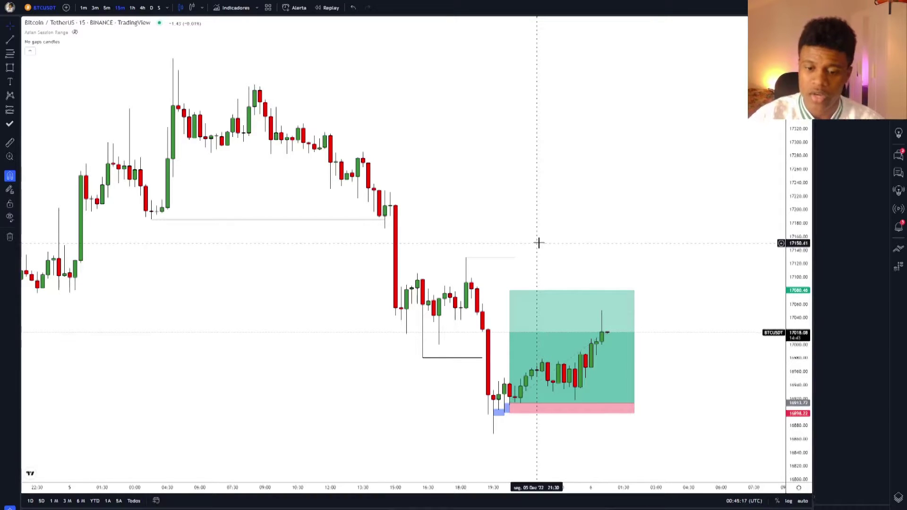
- Switch the chart to the 1-minute timeframe around the blue zones and the bottom of the drop
key(1)
key(Return)
scroll(470, 191, down, 5)
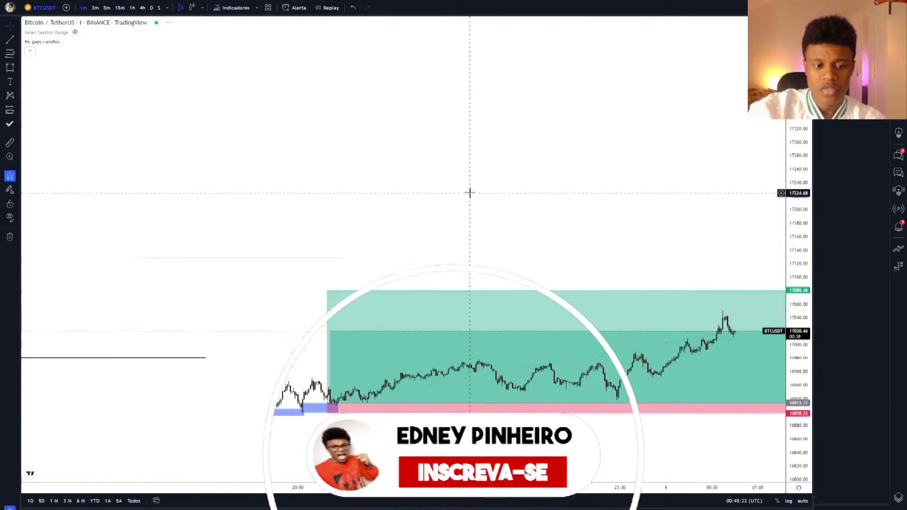
scroll(628, 397, up, 5)
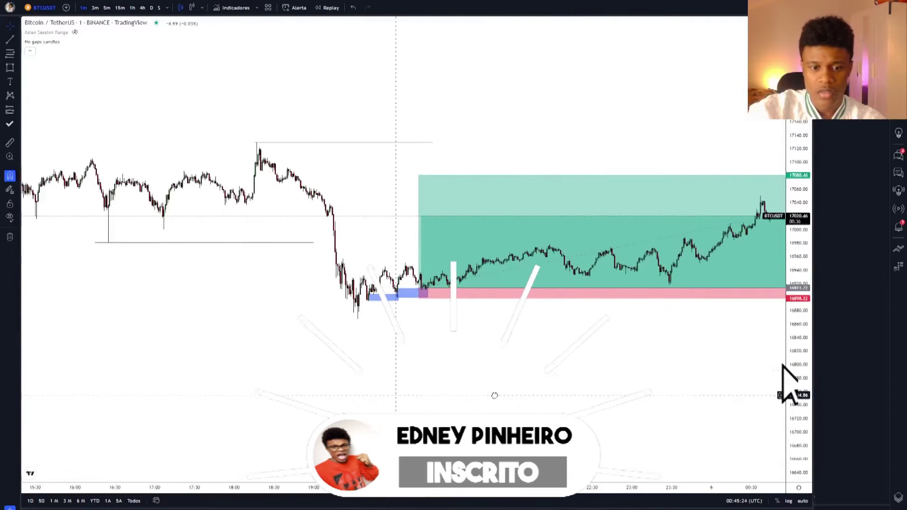
scroll(620, 414, up, 5)
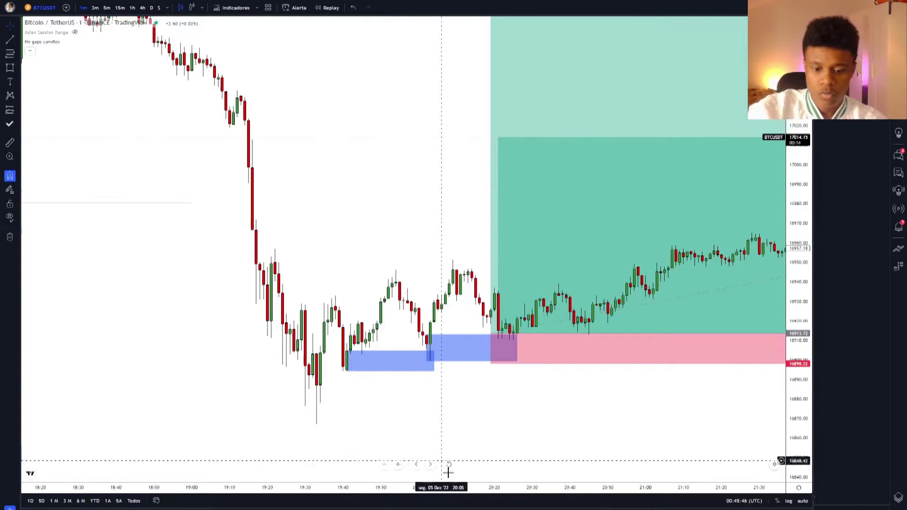
- Mark the alternating swing lows and highs at the bottom of the drop with five pink brush dots, ending at the 19:33 low
click(10, 68)
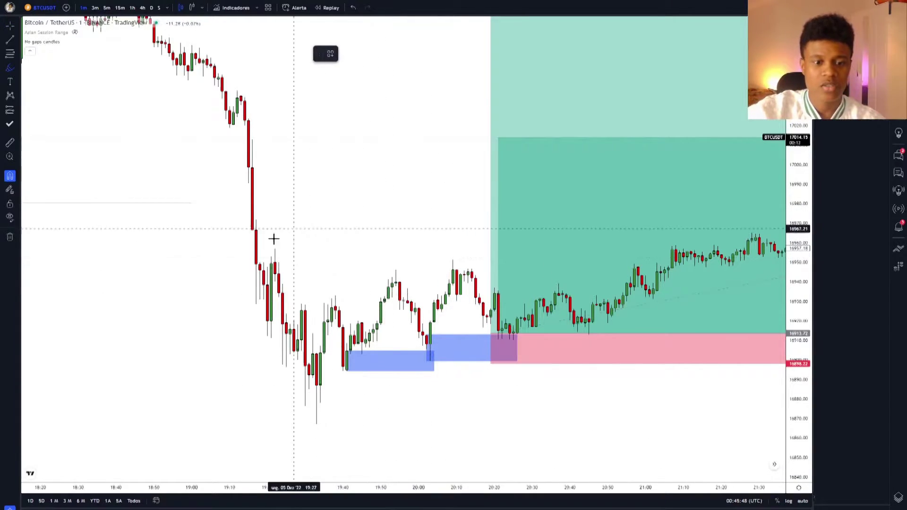
click(271, 338)
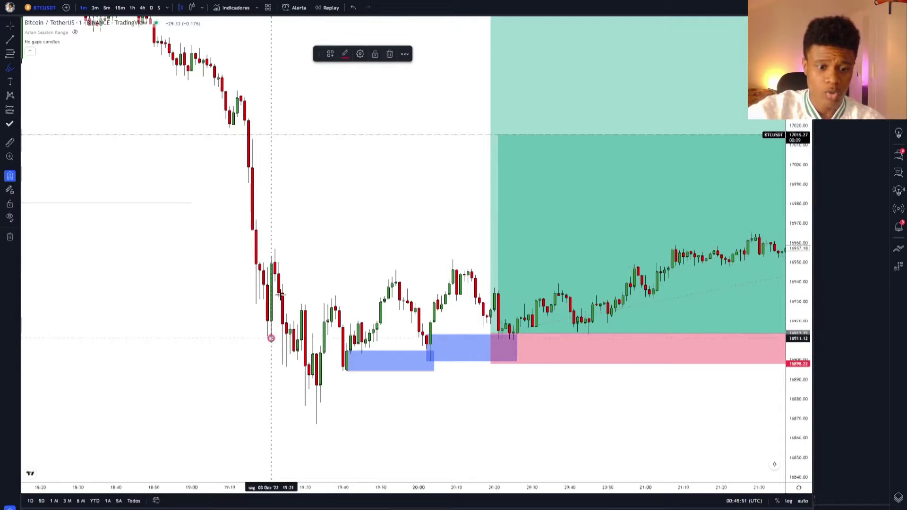
click(273, 239)
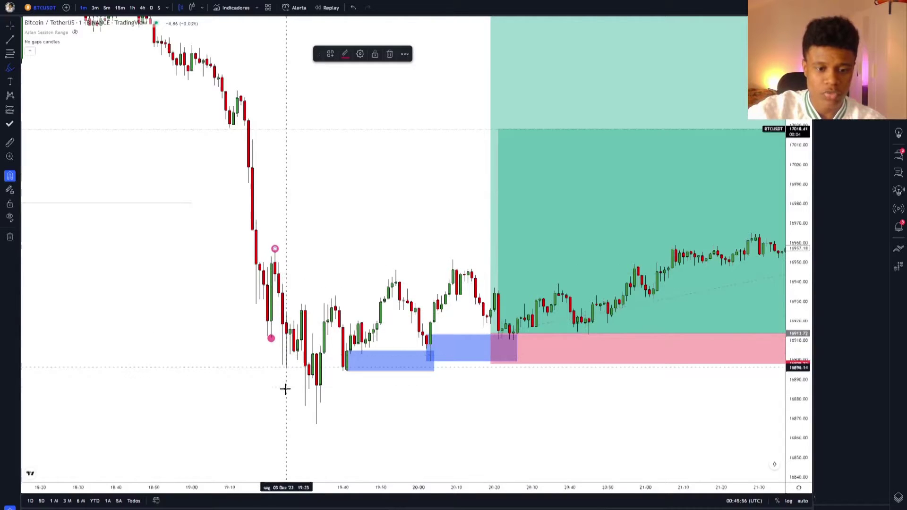
click(301, 304)
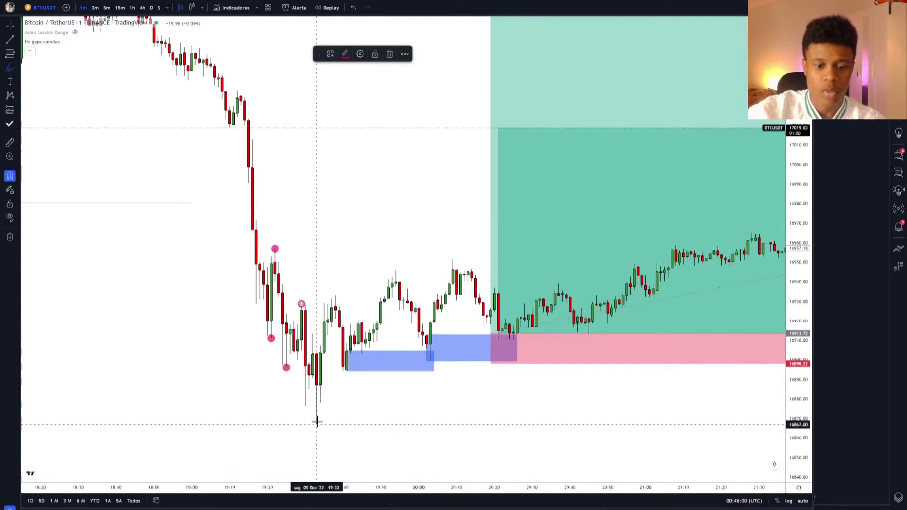
click(316, 424)
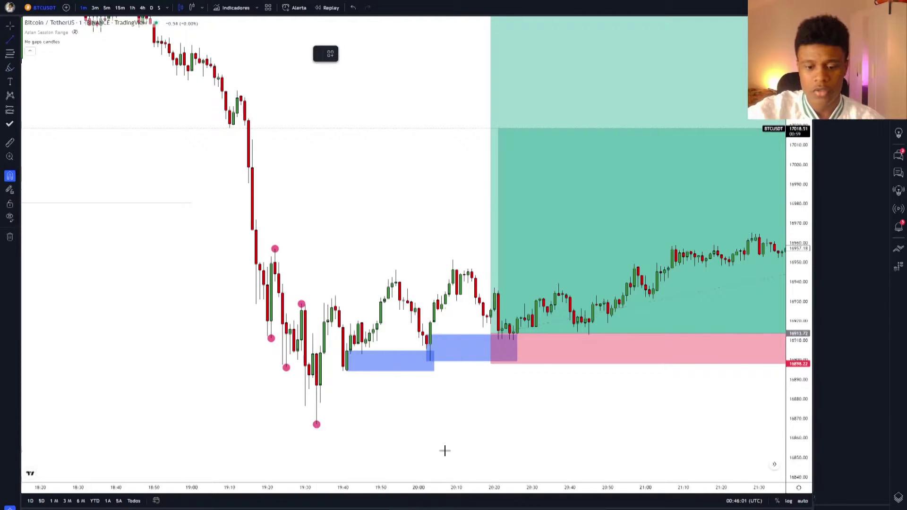
- Draw a level trend line from the last dotted swing high at about 16928 to the 19:36 candle
click(306, 302)
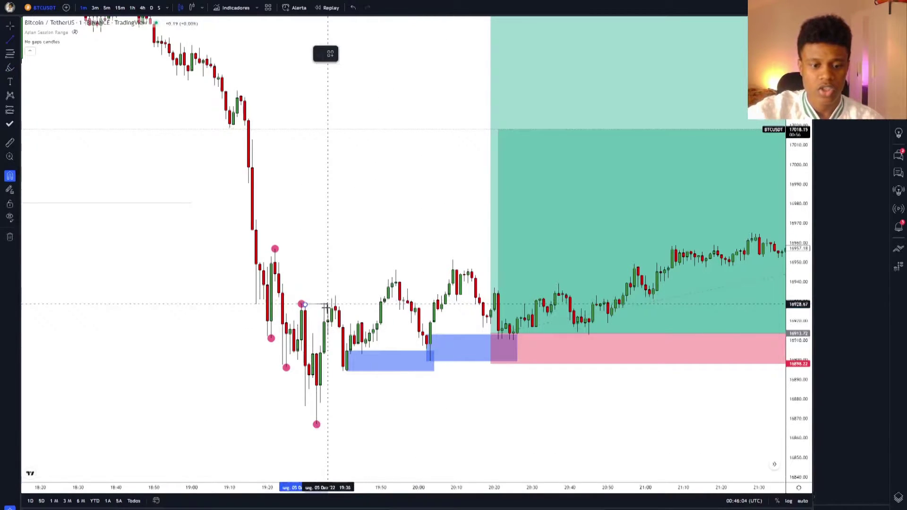
click(328, 304)
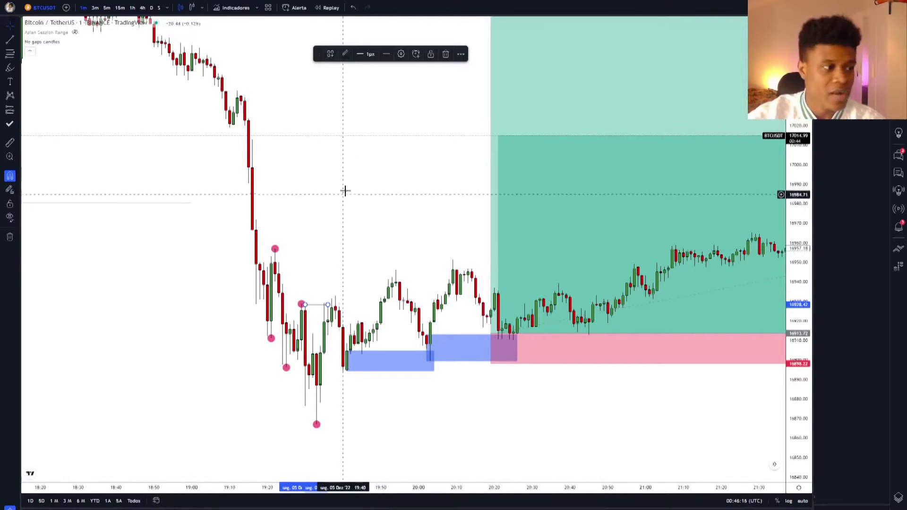
mouse_move(344, 191)
mouse_down()
mouse_move(333, 226)
mouse_move(290, 221)
mouse_move(339, 199)
mouse_up()
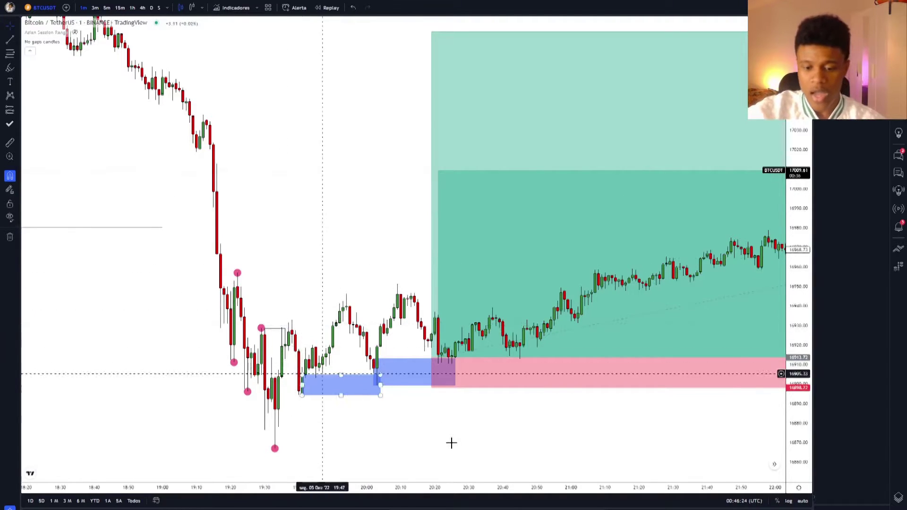
- Draw a level trend line from the 19:38 swing high at 16932.99 to the 19:51 candle
key(alt+t)
click(292, 320)
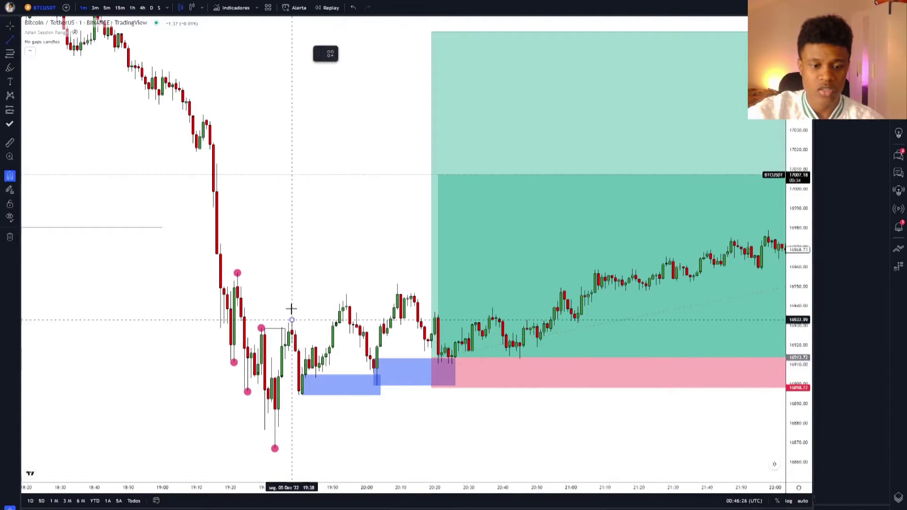
click(337, 320)
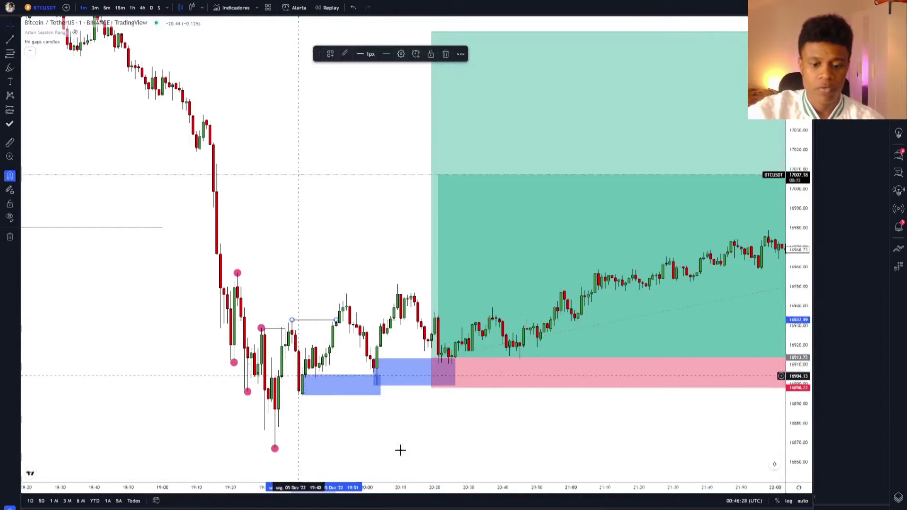
click(439, 466)
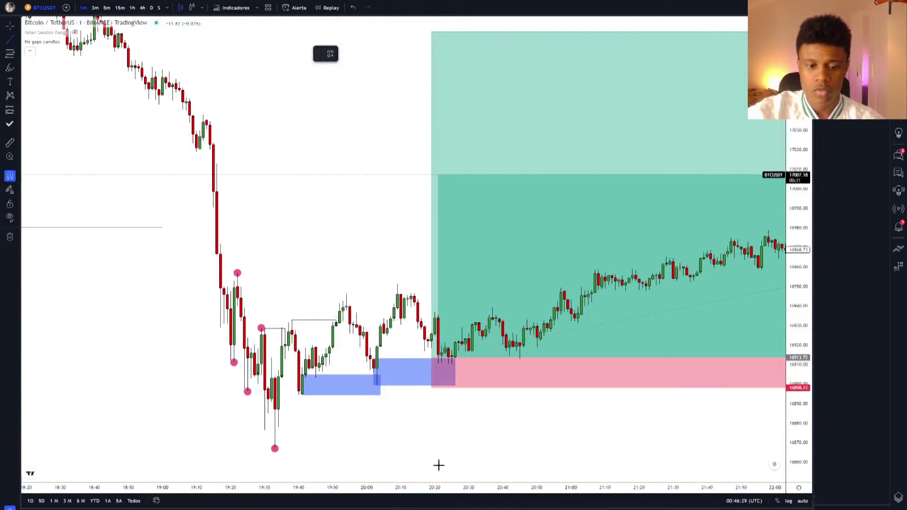
- Draw a level trend line from the 19:54 swing high at about 16946 to the 20:08 candle
click(346, 293)
click(396, 293)
click(391, 257)
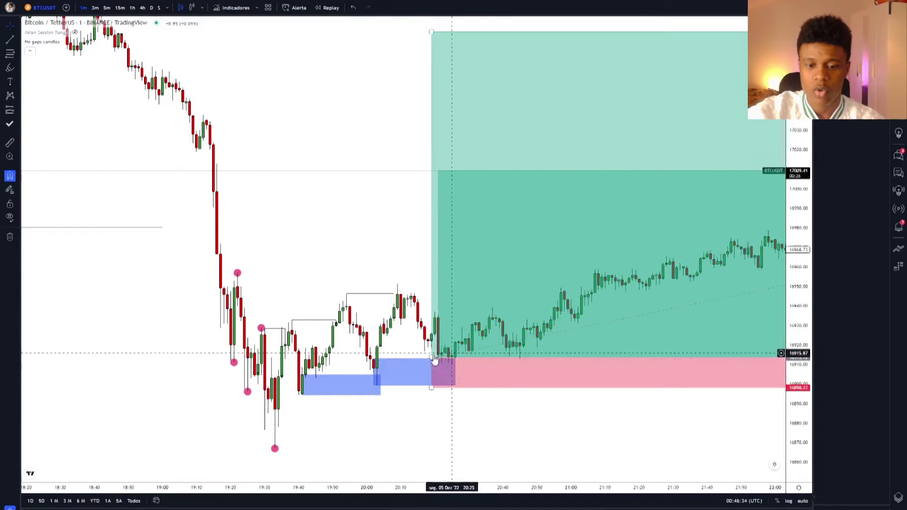
- Switch the chart to US30 on the 1-minute timeframe and frame the long position that starts around 14:12
scroll(475, 266, right, 5)
scroll(474, 264, down, 5)
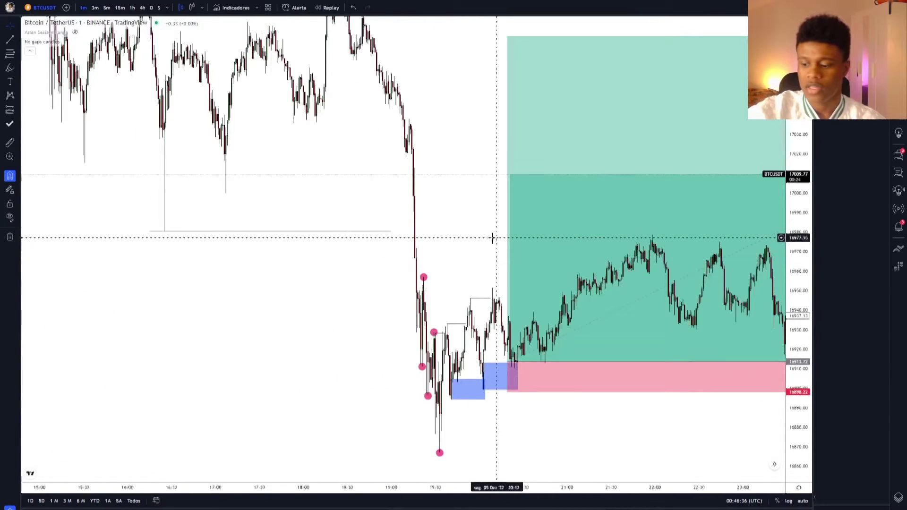
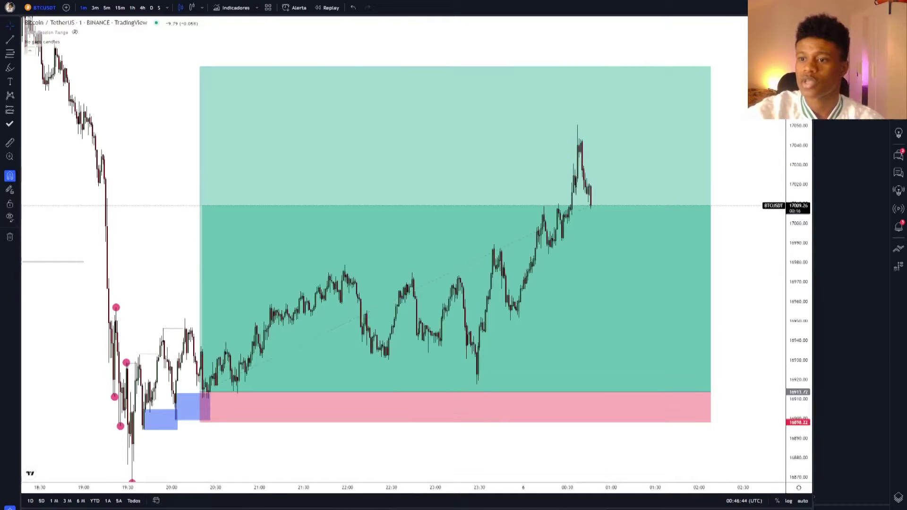
key(space)
scroll(616, 197, left, 10)
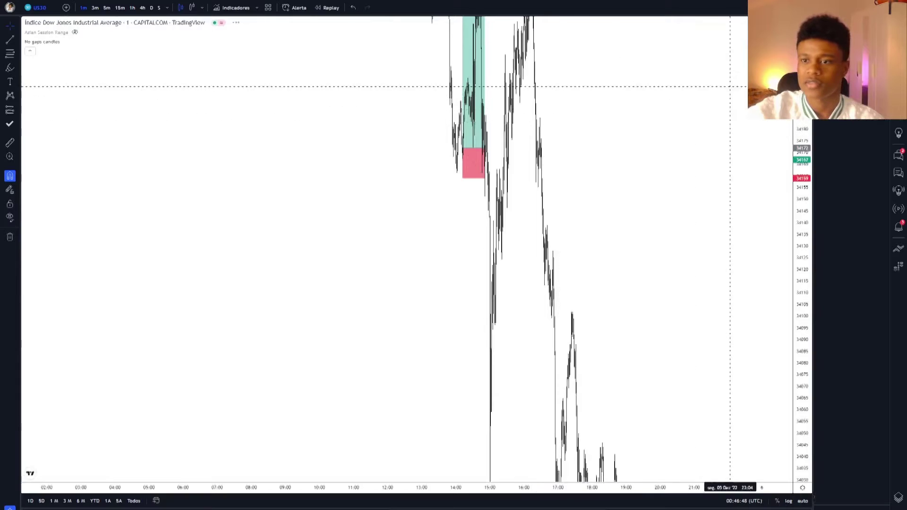
scroll(520, 425, left, 10)
scroll(611, 358, up, 3)
scroll(613, 342, right, 5)
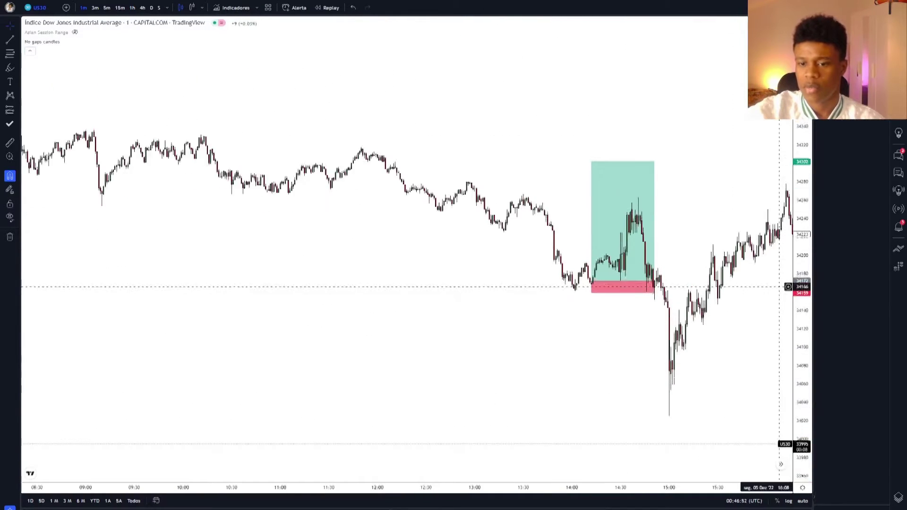
scroll(583, 265, up, 3)
scroll(444, 297, up, 2)
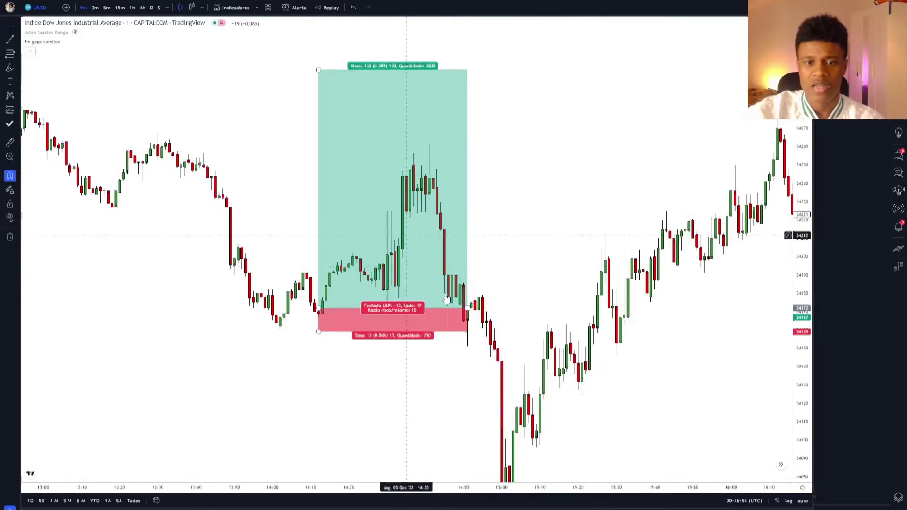
- Shorten the US30 long position so that it ends at about the 14:44 candle
drag(467, 308, 435, 308)
scroll(718, 293, left, 5)
scroll(719, 292, up, 2)
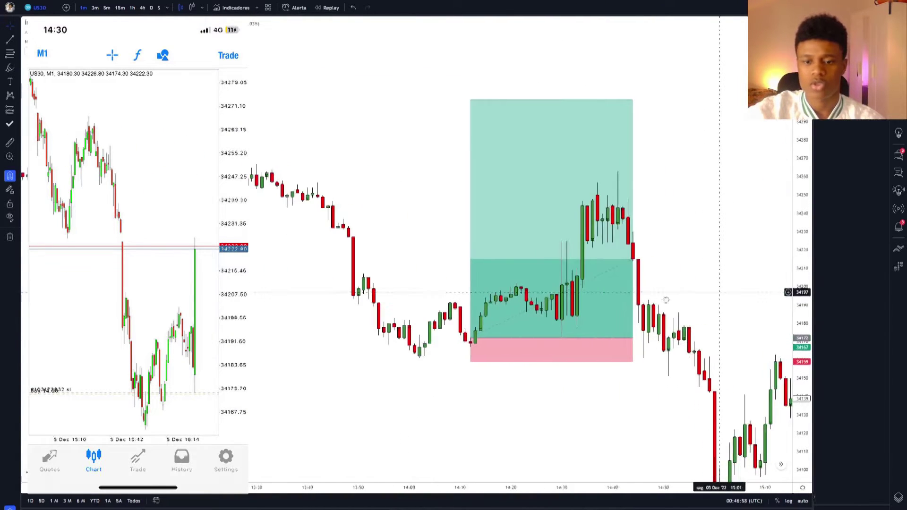
- Draw a level trend line from the 13:57 swing high at 34183 to the 14:05 candle and apply the BOS template
scroll(666, 300, right, 4)
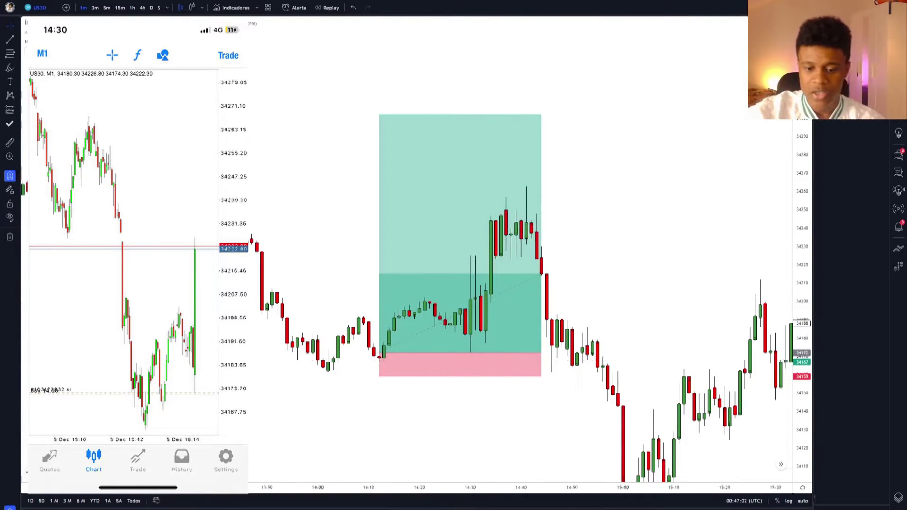
click(303, 330)
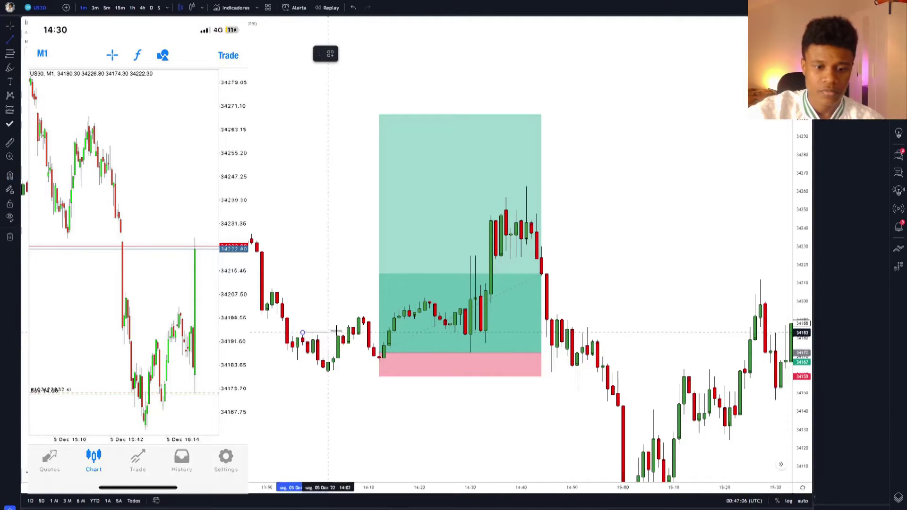
click(343, 332)
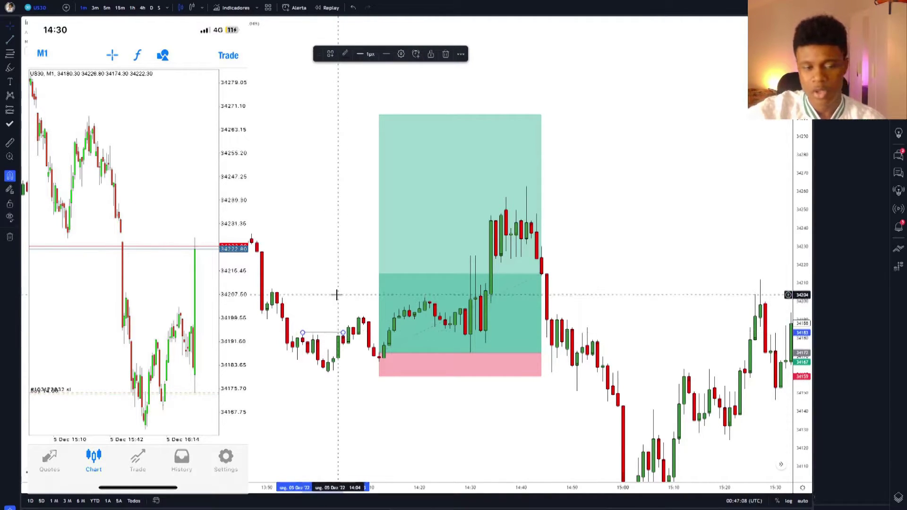
click(334, 58)
click(343, 125)
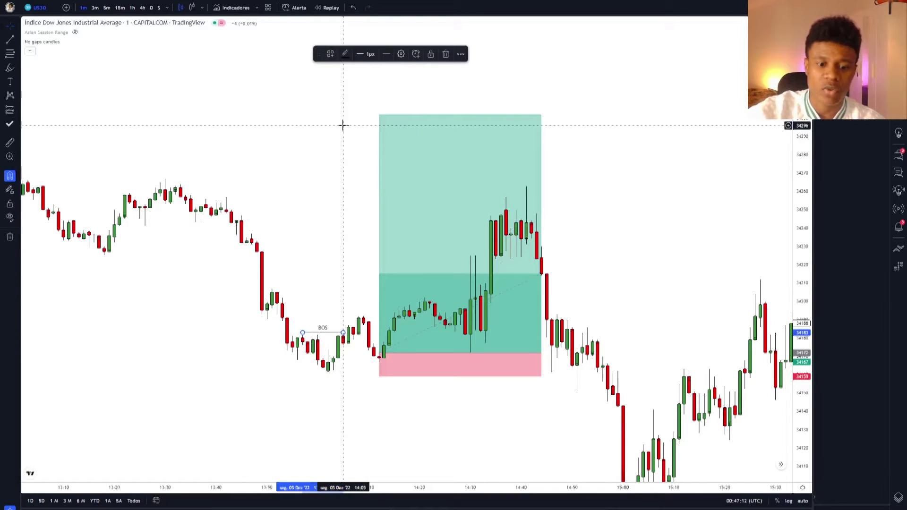
- Draw a blue rectangle zone from the 14:02 low at about 34162 to the long position's entry candle around 14:13
click(402, 360)
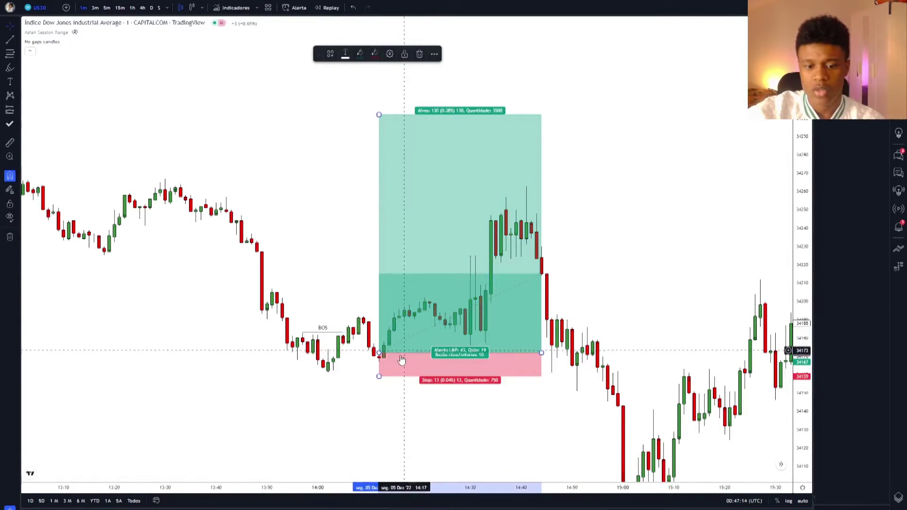
key(alt+shift+r)
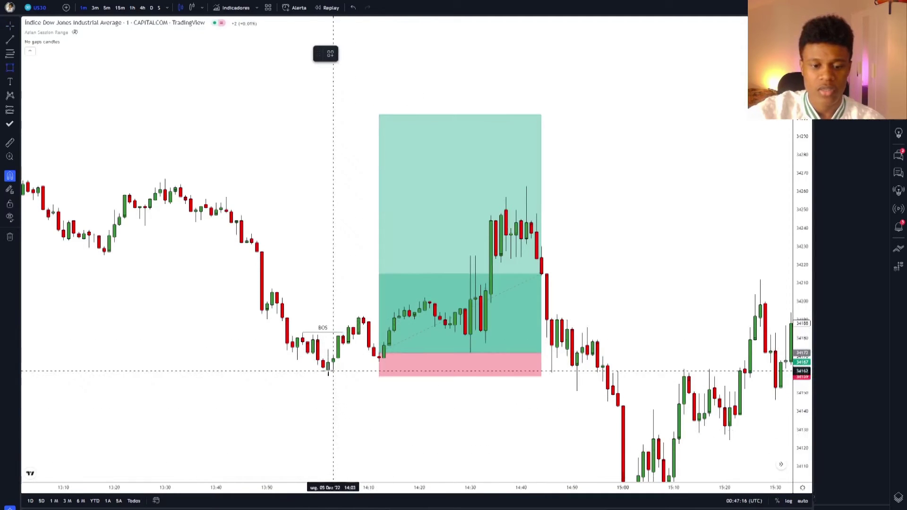
mouse_move(328, 372)
mouse_down()
mouse_move(328, 349)
mouse_move(383, 360)
mouse_up()
click(587, 282)
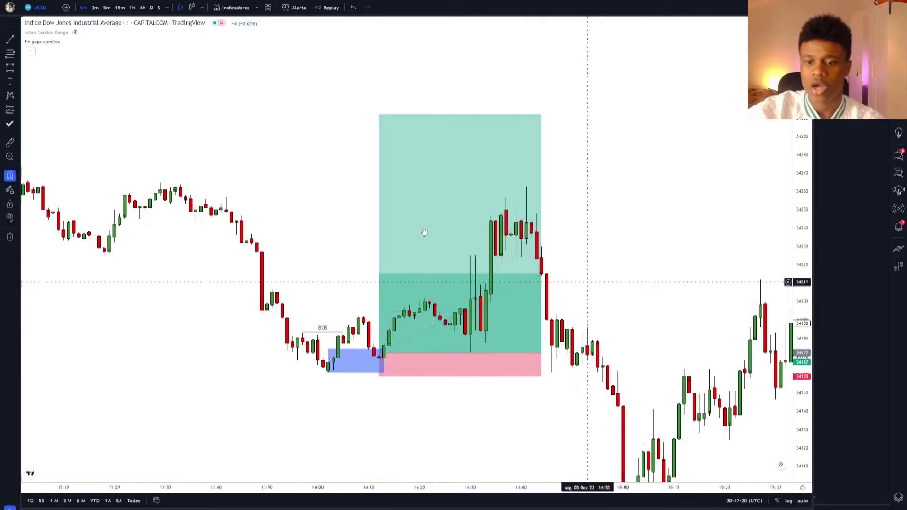
- Switch back to the BTCUSDT 1-minute chart and frame the drop, the blue zones and the long position
scroll(424, 232, down, 3)
key(space)
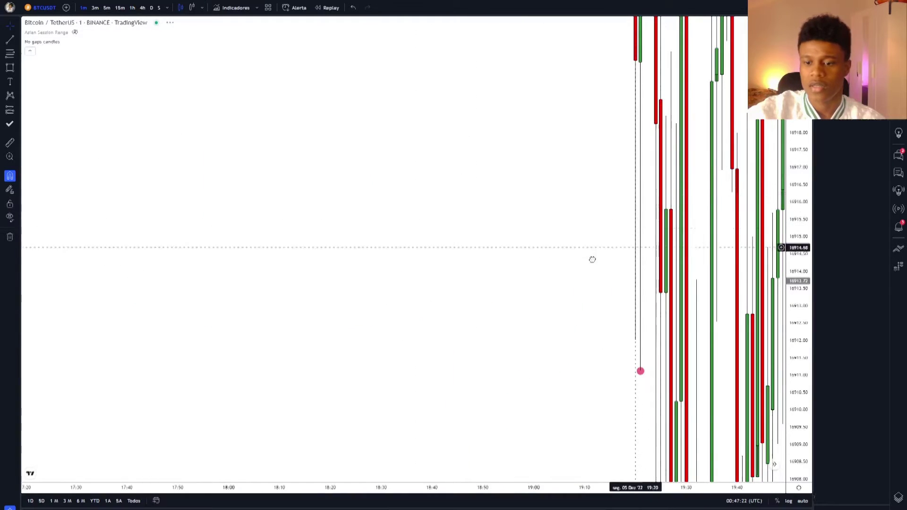
scroll(645, 258, down, 2)
scroll(497, 382, down, 5)
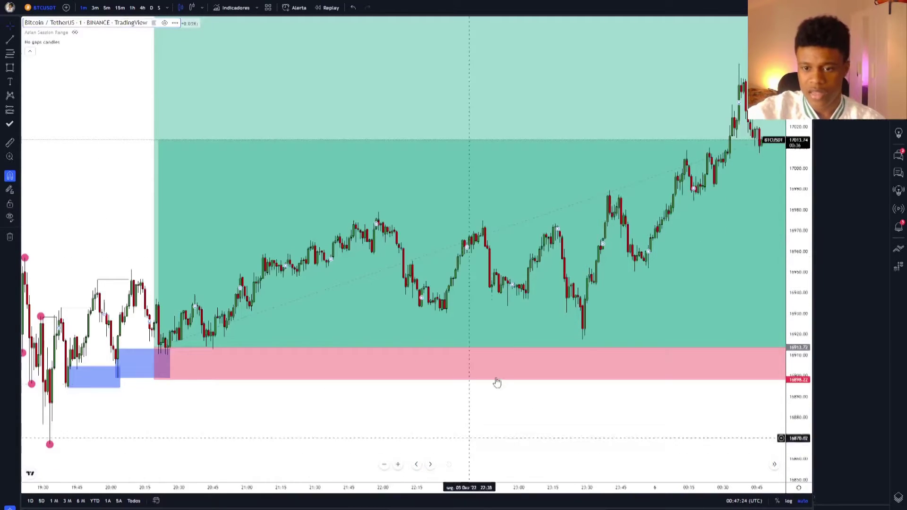
scroll(504, 400, down, 3)
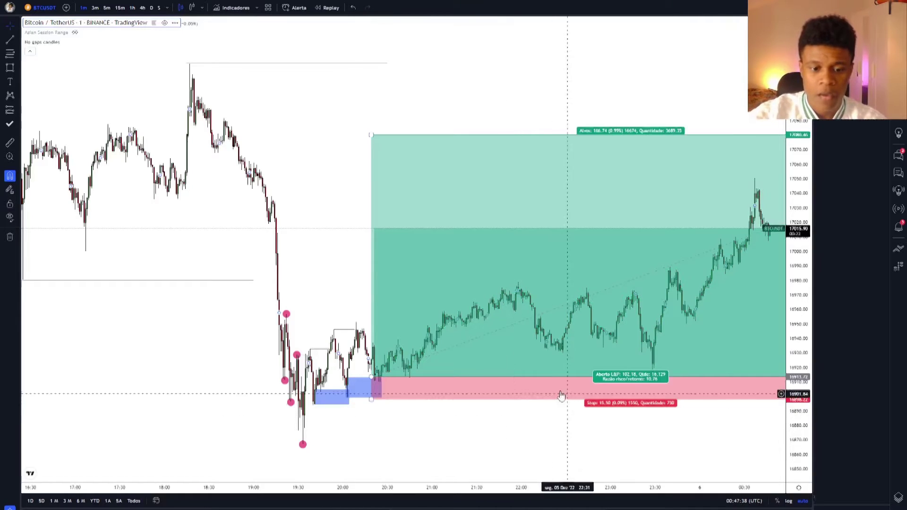
- Examine the BTCUSDT price move from the blue zones through the long position to the latest candle
drag(332, 218, 210, 239)
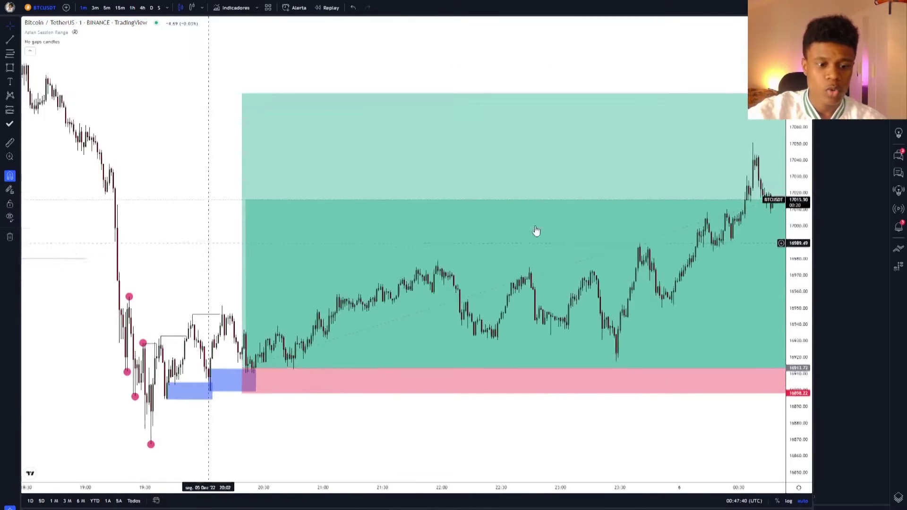
scroll(502, 219, left, 5)
scroll(307, 257, up, 3)
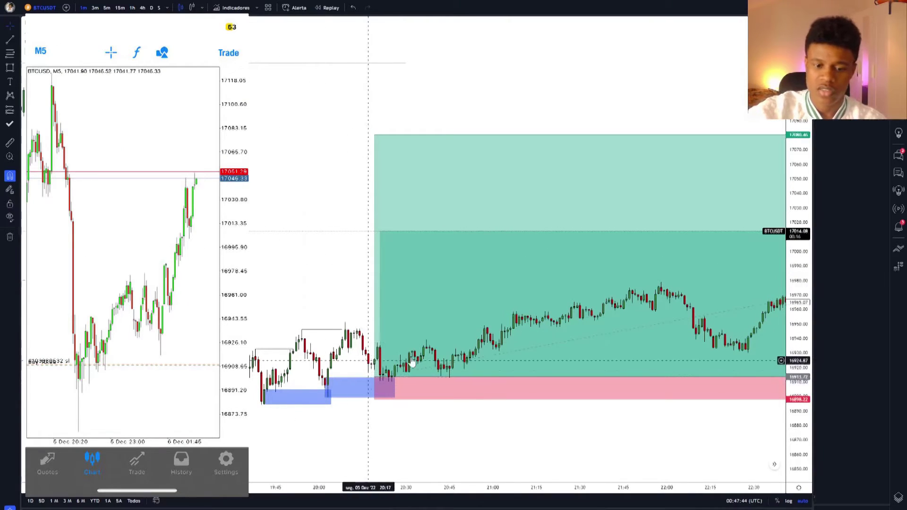
scroll(434, 250, down, 2)
scroll(434, 251, down, 2)
scroll(332, 253, up, 2)
scroll(338, 245, down, 2)
scroll(331, 240, right, 5)
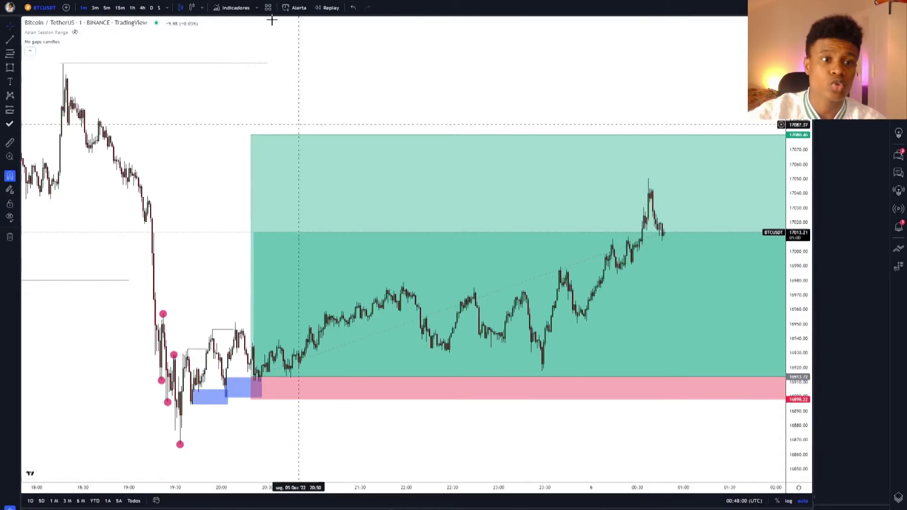
- Switch the chart to the 4-hour timeframe and shift the red IMBALANCE heading towards the centre of the notes below it
click(144, 8)
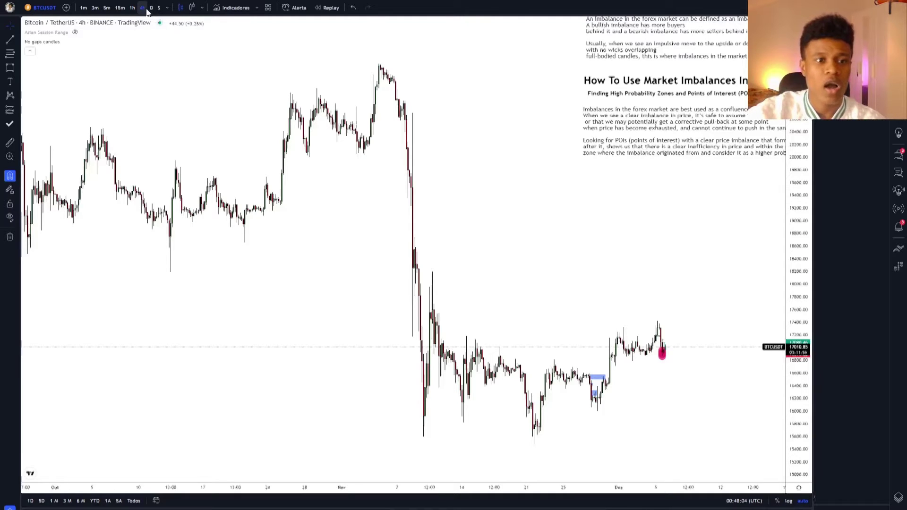
scroll(499, 201, right, 5)
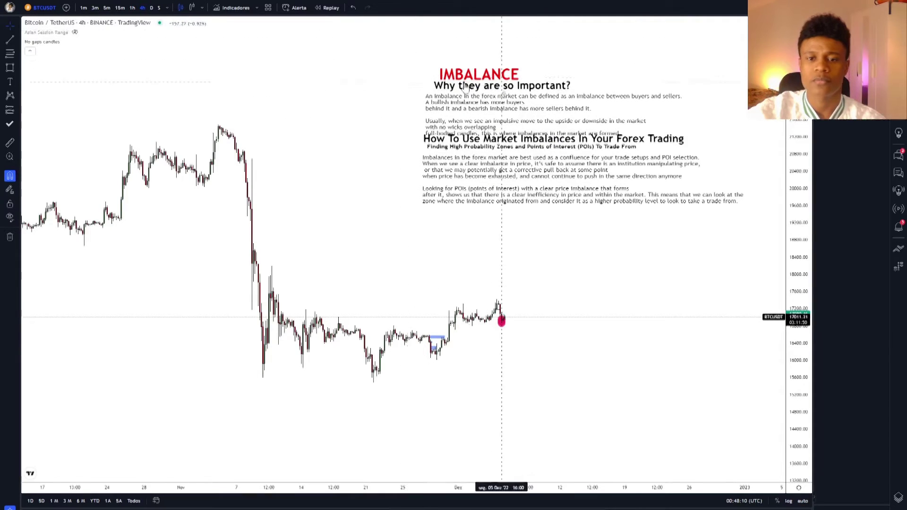
drag(465, 77, 521, 77)
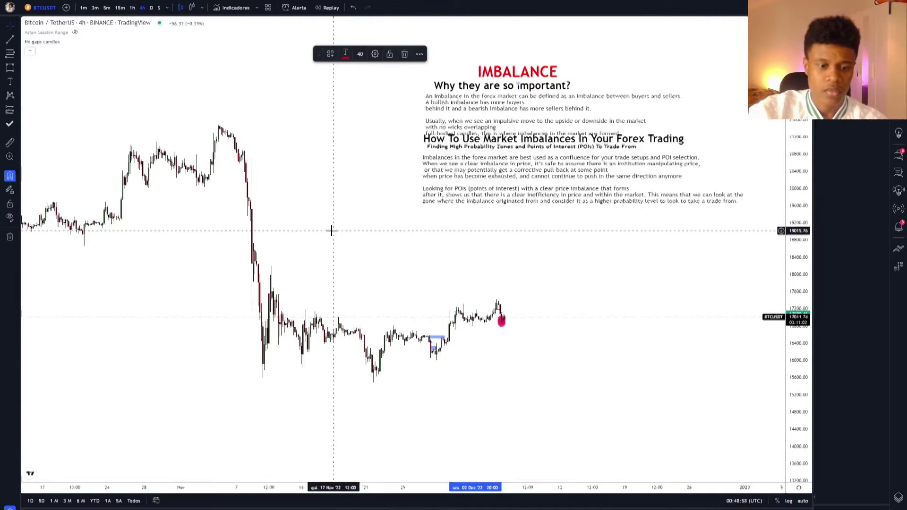
click(331, 230)
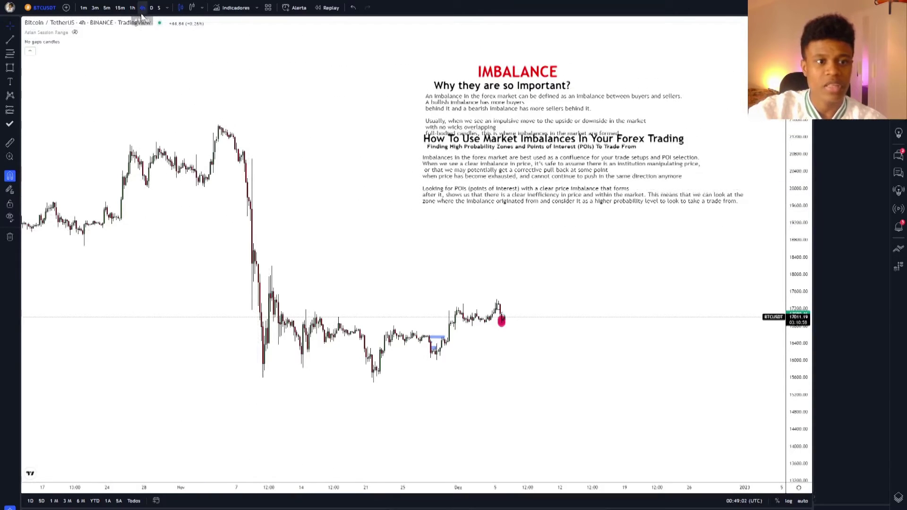
- Switch the chart to the 15-minute timeframe and frame the structure lines, the drop and the long position
scroll(434, 354, up, 3)
drag(311, 299, 481, 281)
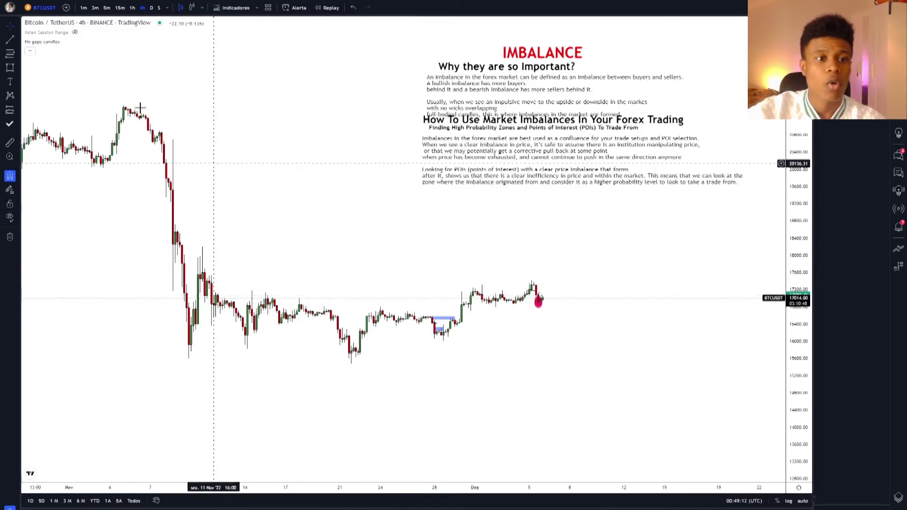
click(120, 9)
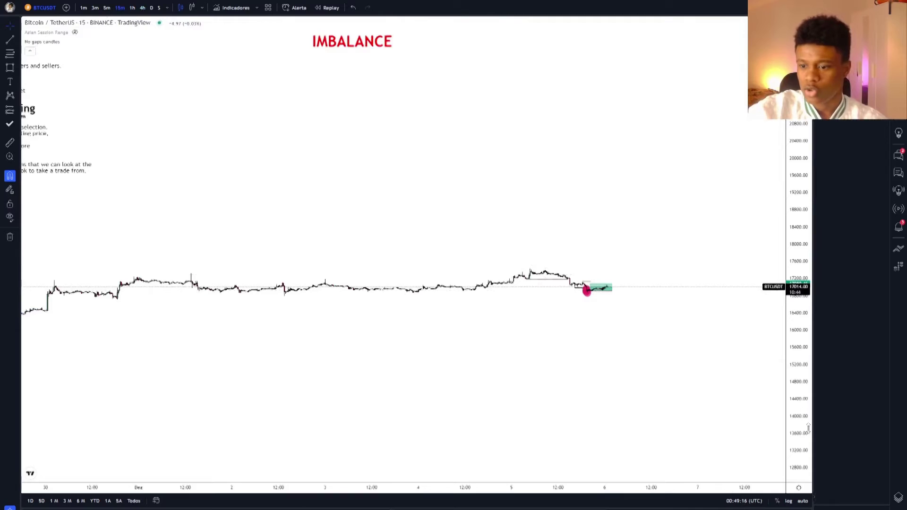
scroll(759, 198, up, 5)
drag(583, 282, 638, 211)
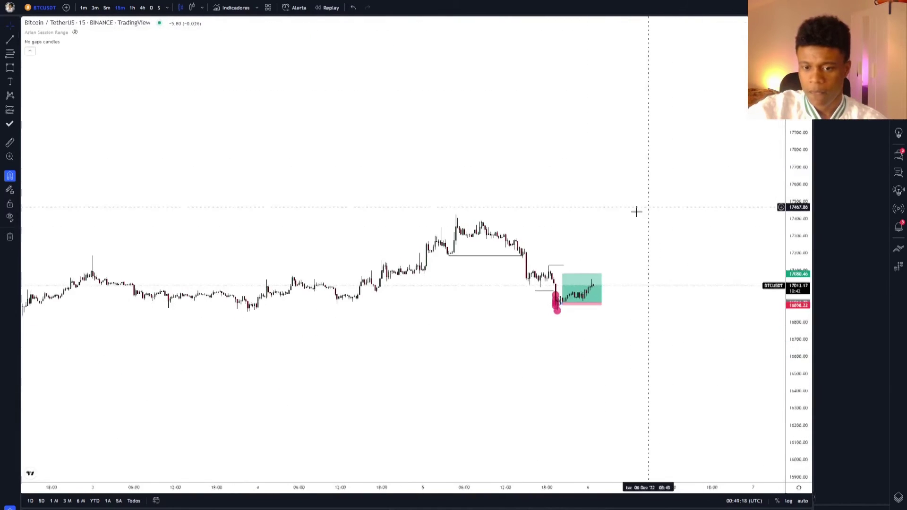
scroll(717, 320, up, 3)
drag(797, 283, 797, 208)
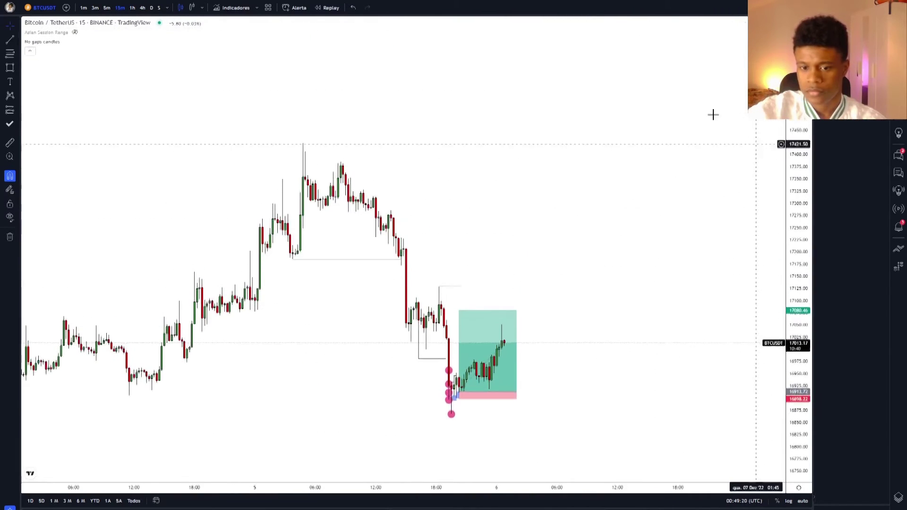
drag(591, 217, 633, 237)
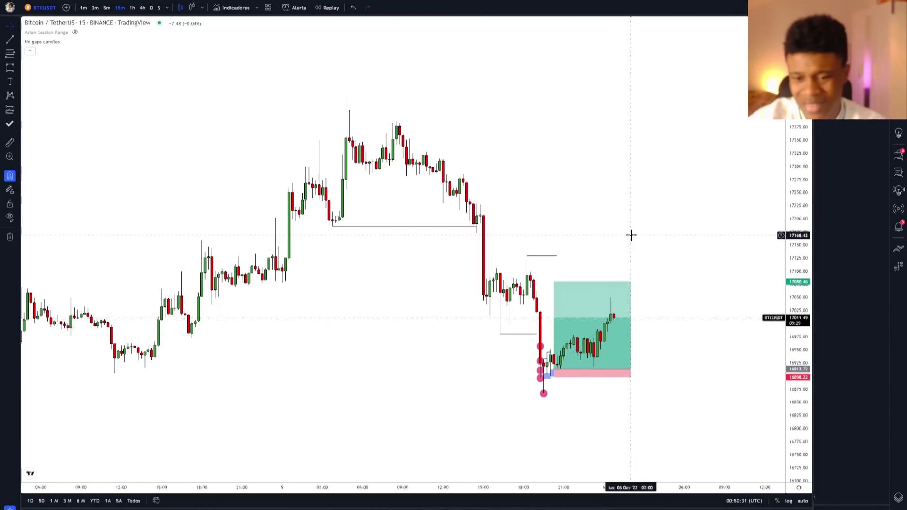
- Switch the chart to the 1-minute timeframe and review the long position from its entry at the blue zones
click(83, 7)
scroll(570, 204, down, 5)
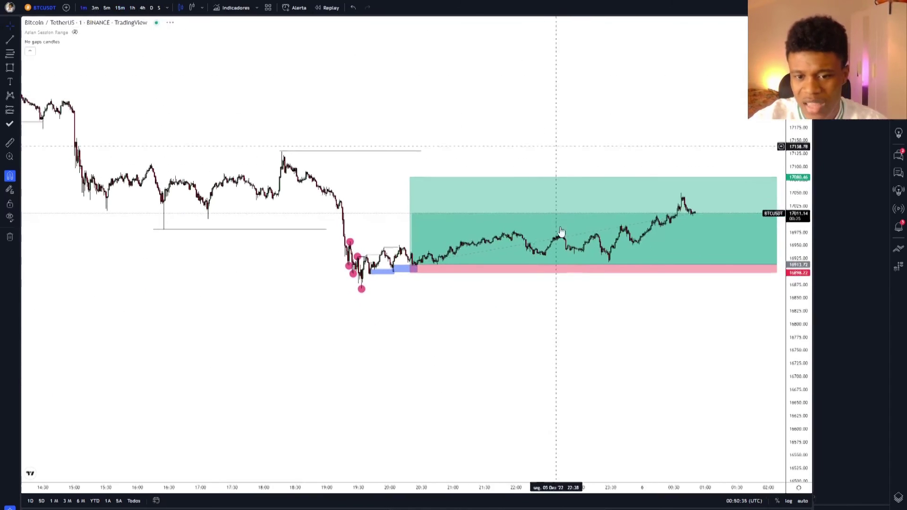
click(476, 302)
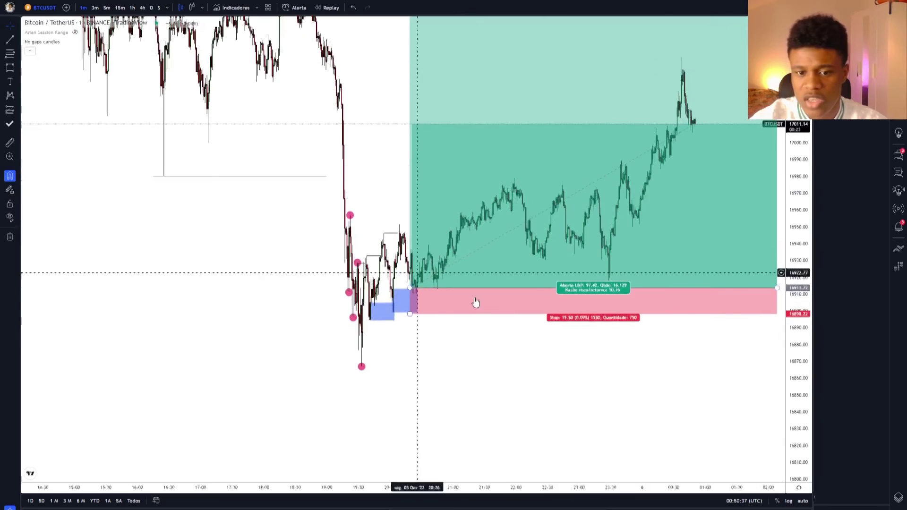
click(511, 307)
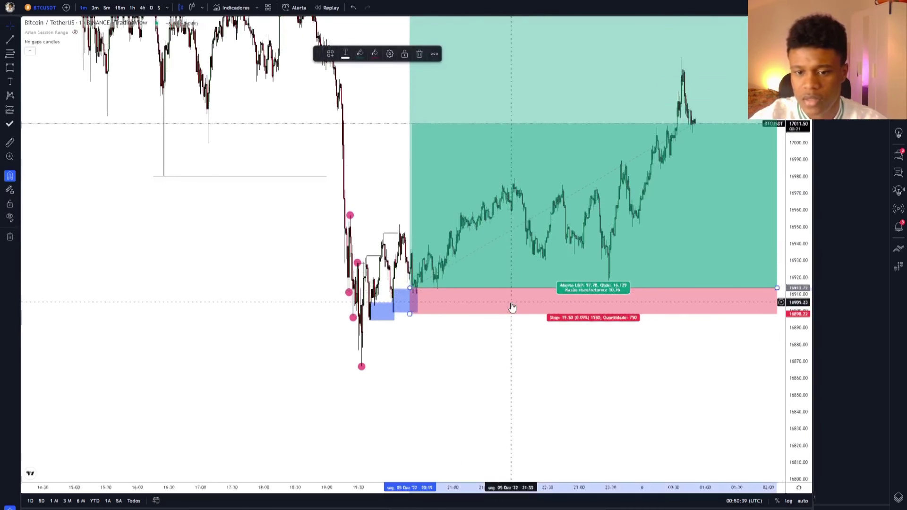
drag(555, 382, 533, 406)
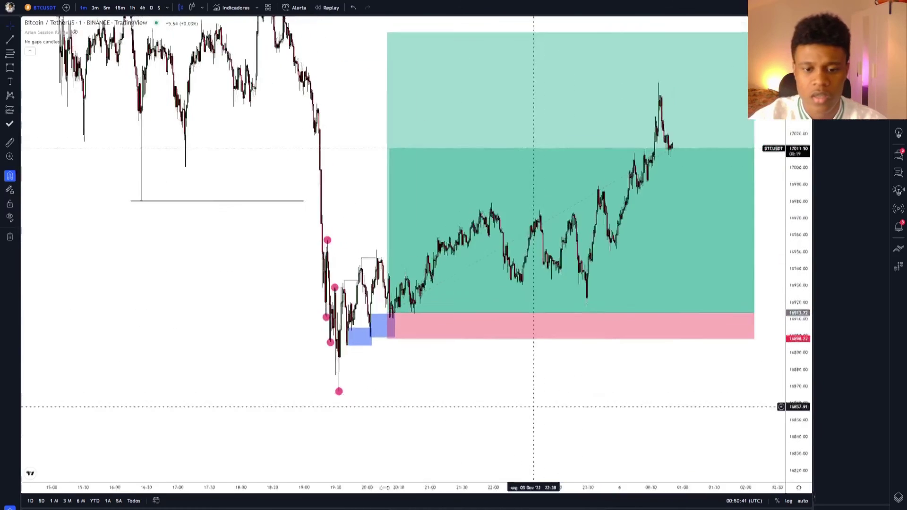
scroll(533, 406, down, 5)
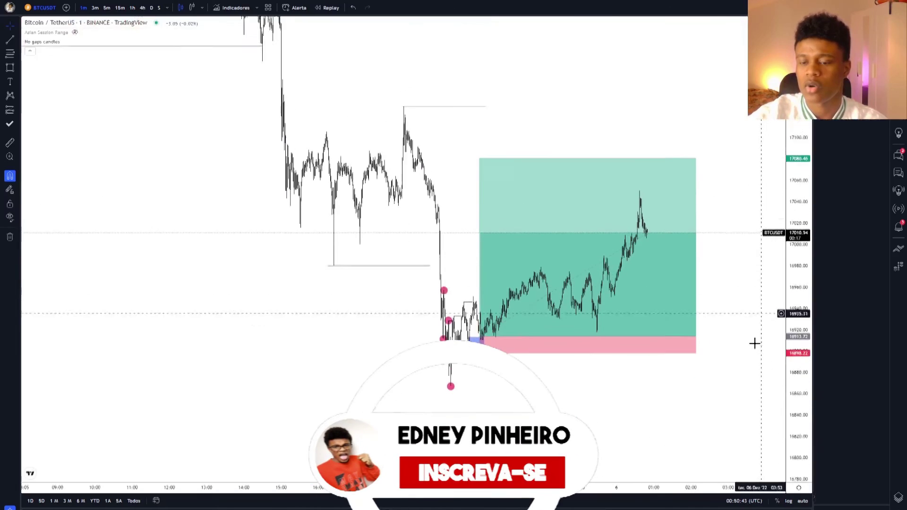
scroll(754, 340, up, 5)
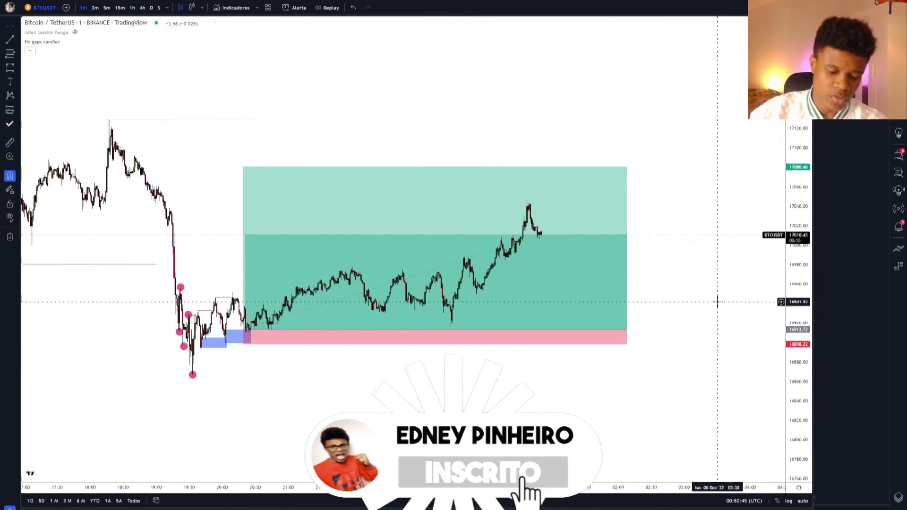